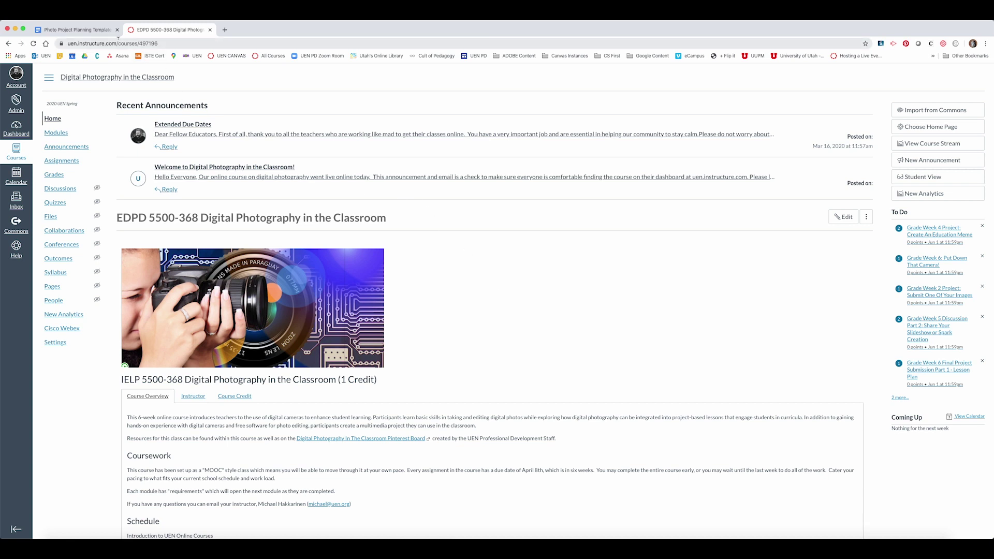
View the Photo Project Planning Template document, then return to the course's Assignments list
left_click(102, 31)
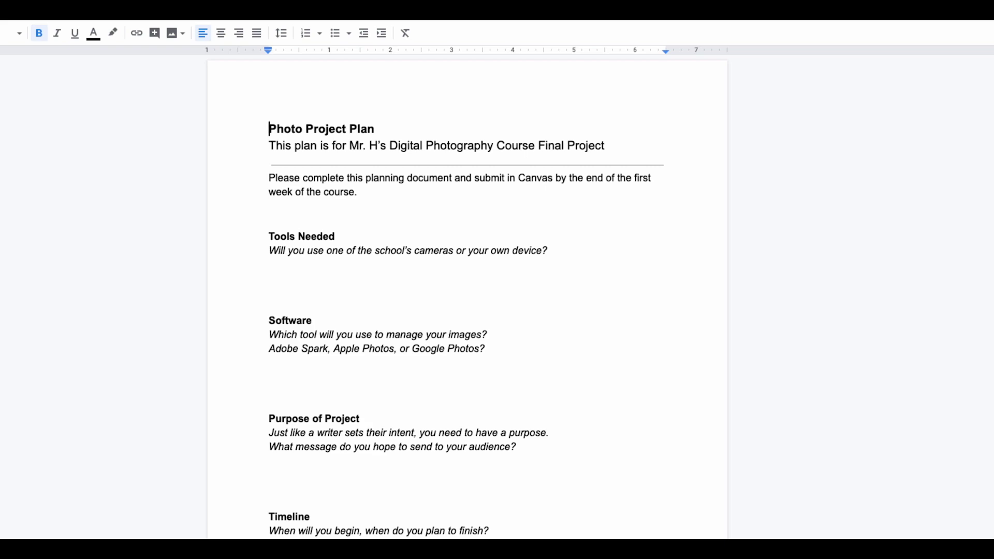
left_click(168, 29)
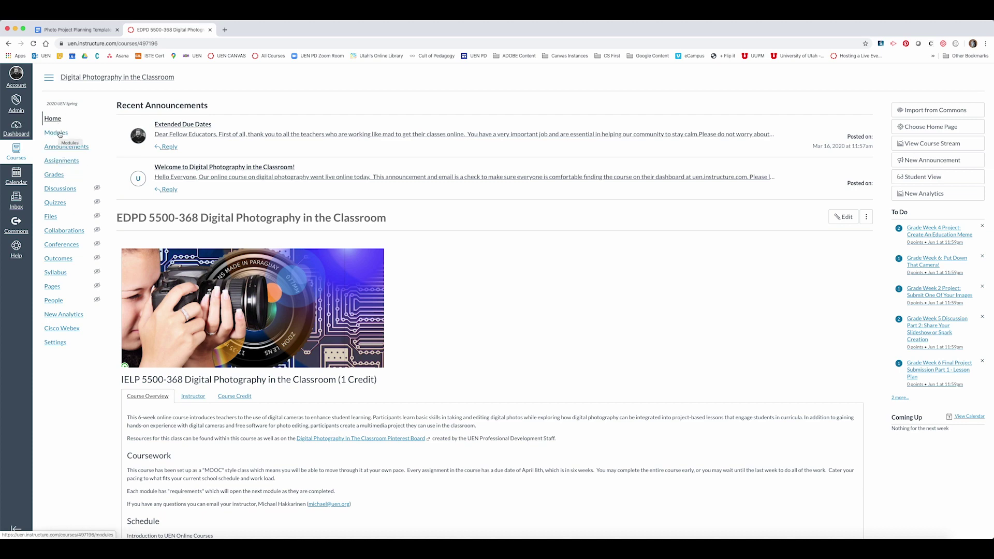
left_click(61, 160)
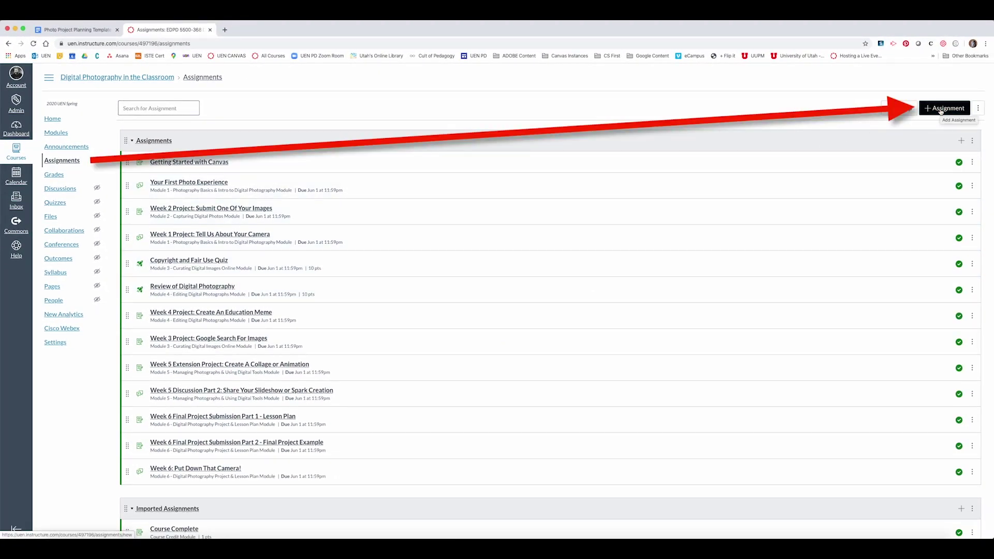
On the Modules page, expand Module 1 - Photography Basics & Intro to Digital Photography
left_click(59, 134)
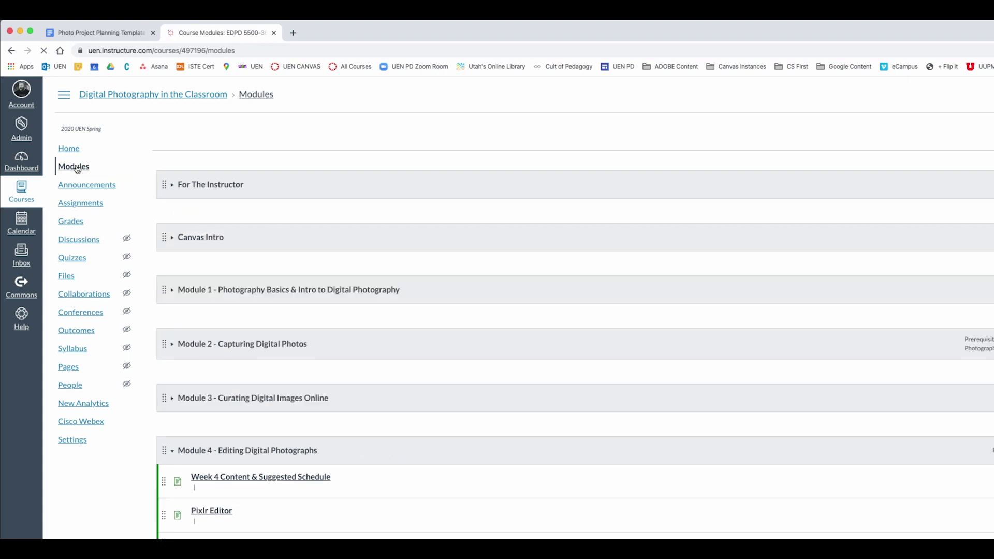
scroll(491, 502, "down", 6)
scroll(491, 502, "down", 8)
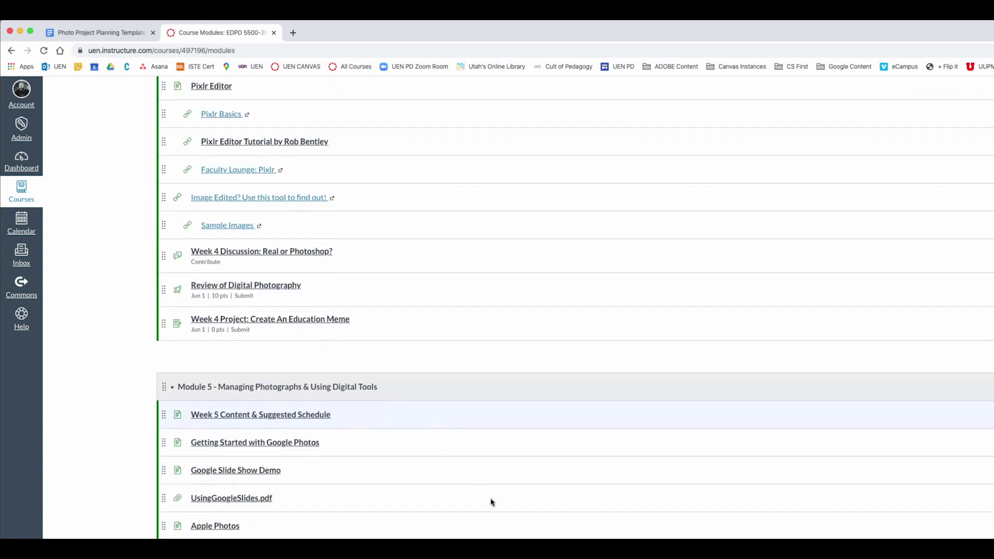
scroll(491, 502, "down", 3)
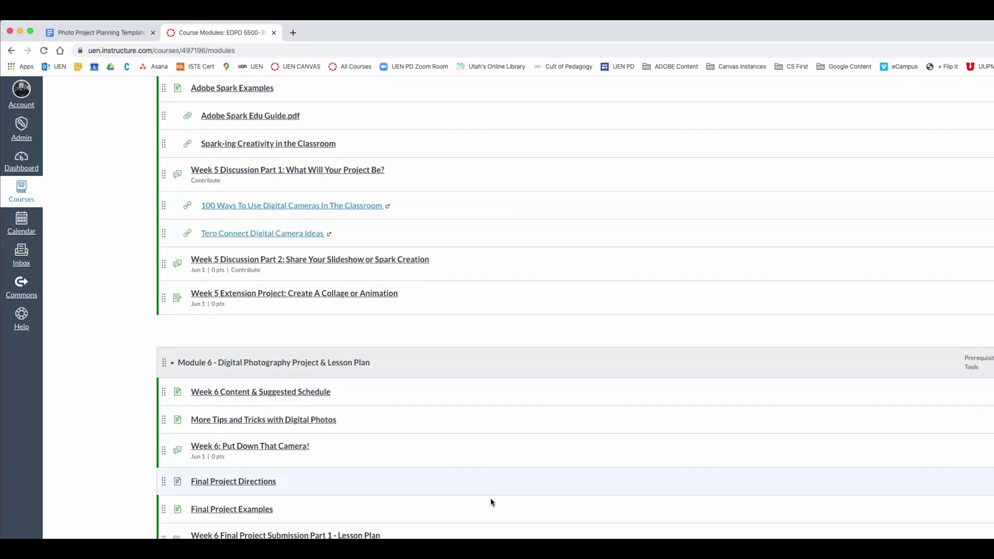
scroll(491, 502, "up", 6)
scroll(490, 502, "up", 12)
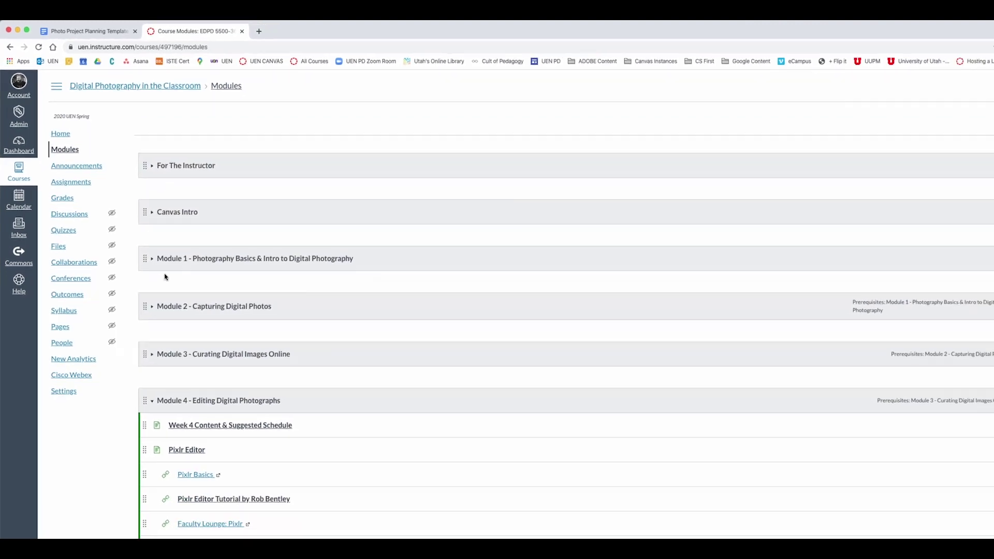
left_click(289, 262)
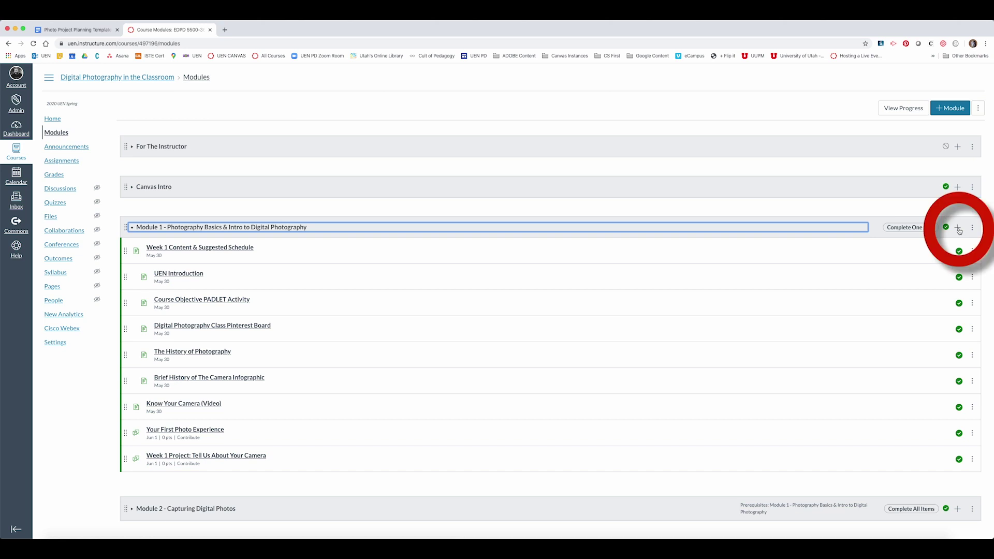
Add a new assignment named 'Project Plan Google Doc' at the end of Module 1
left_click(958, 228)
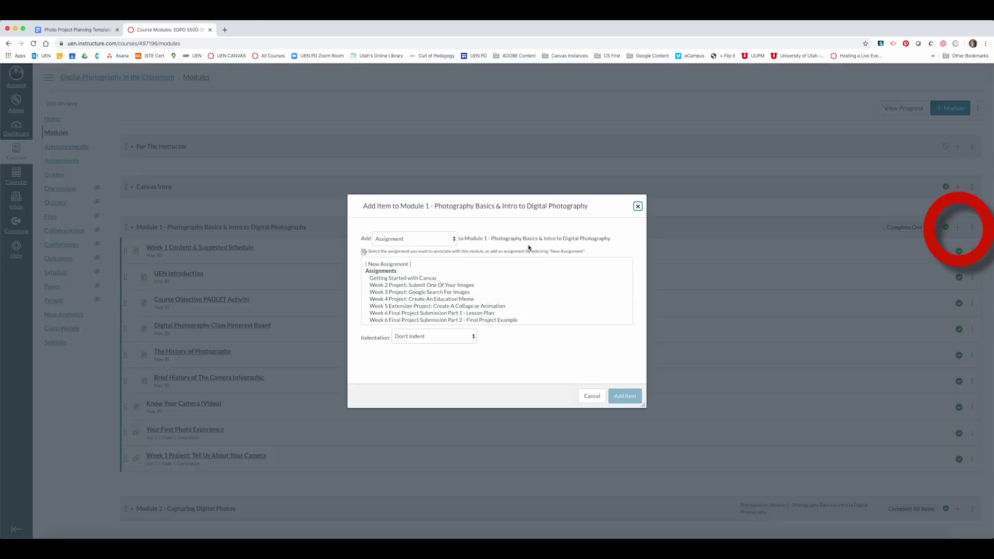
left_click(398, 264)
left_click(422, 338)
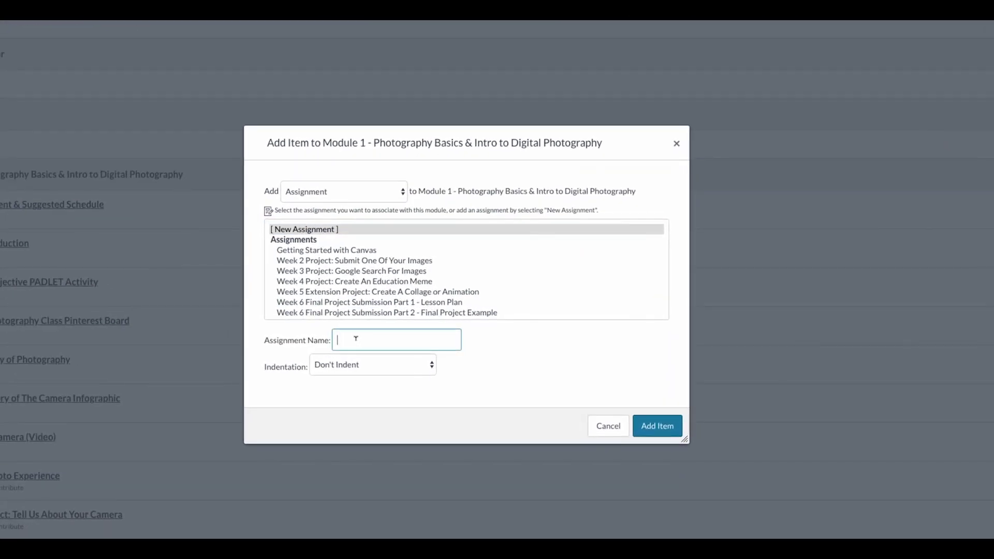
type("Project Plan Google Doc")
left_click_drag(382, 339, 425, 338)
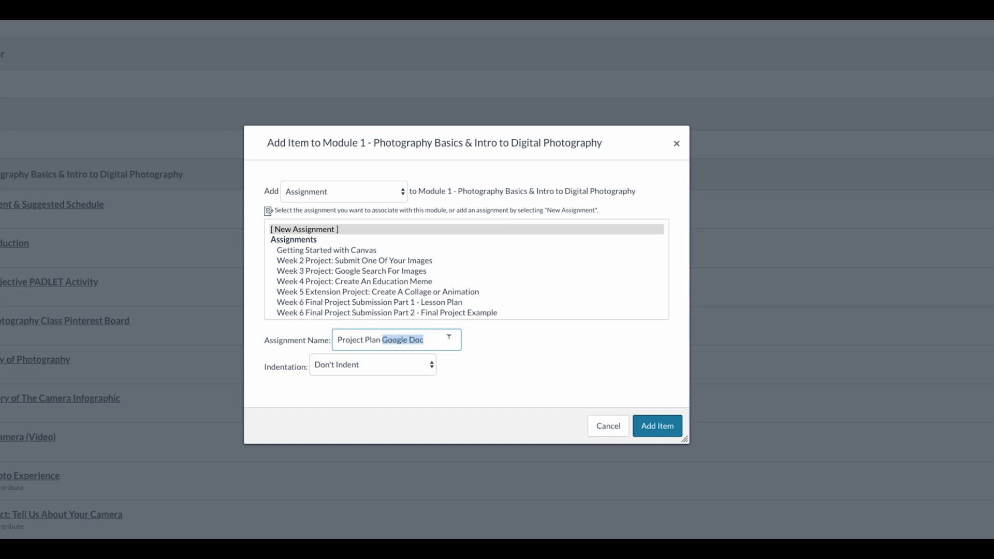
left_click(649, 427)
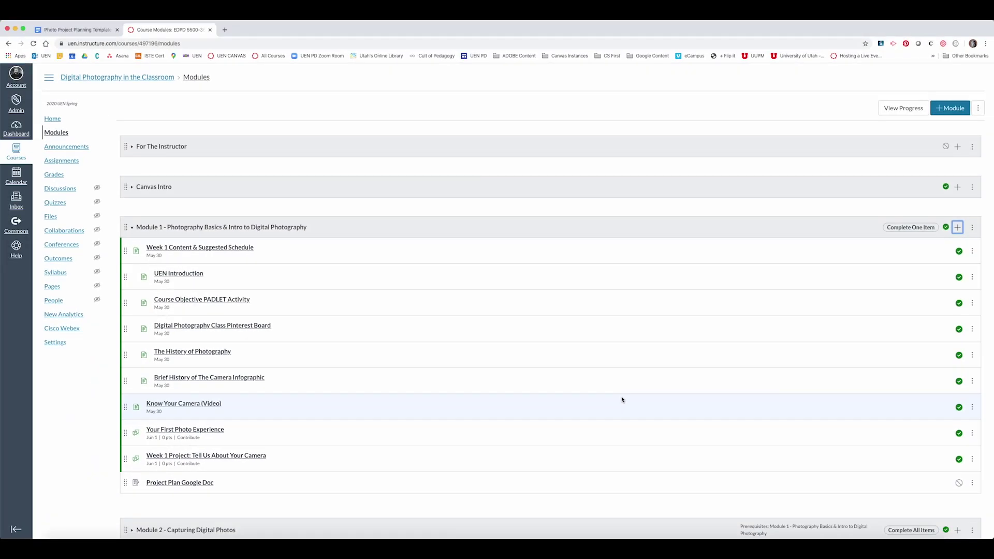
Edit Project Plan Google Doc and enter the description 'Please complete the attached Google Doc.'
scroll(622, 399, "down", 5)
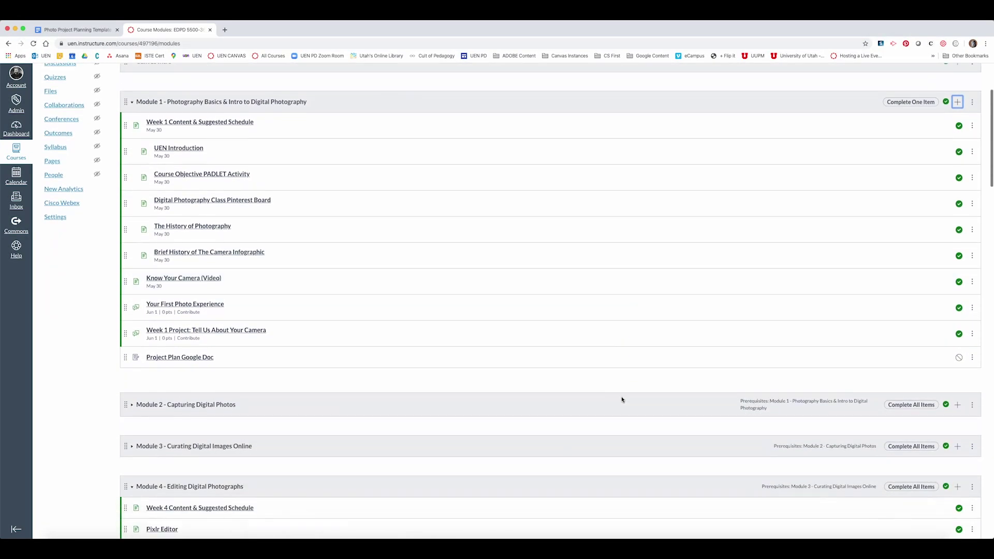
left_click(208, 357)
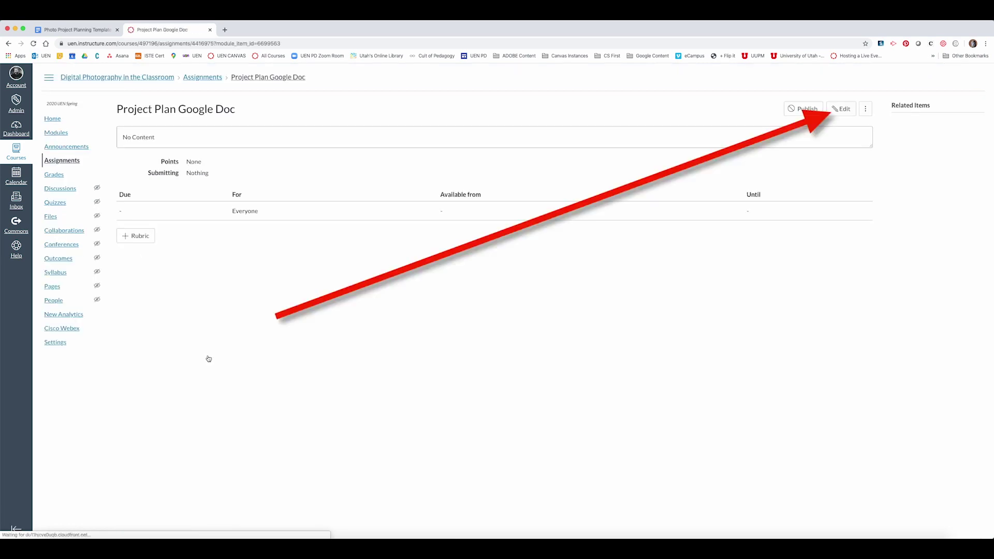
left_click(844, 111)
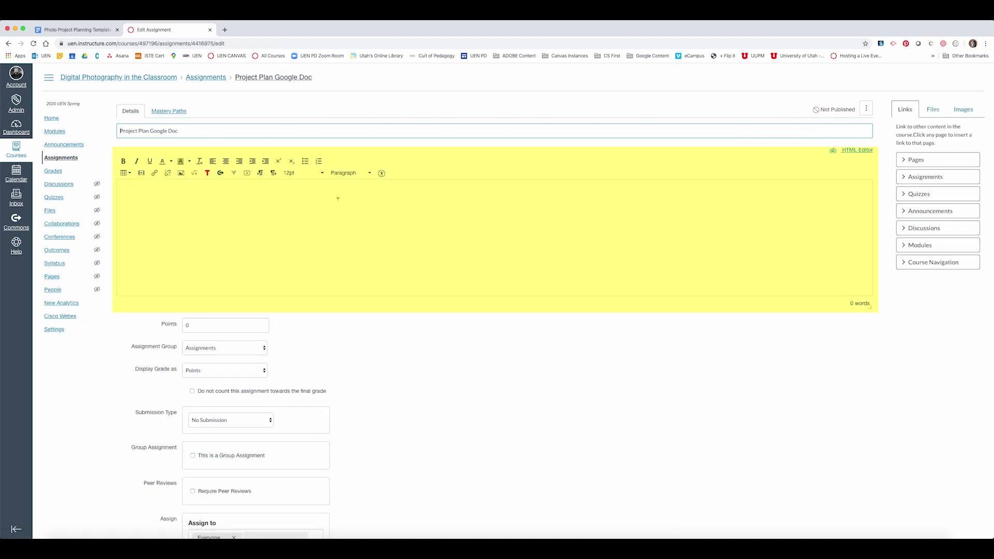
left_click(183, 192)
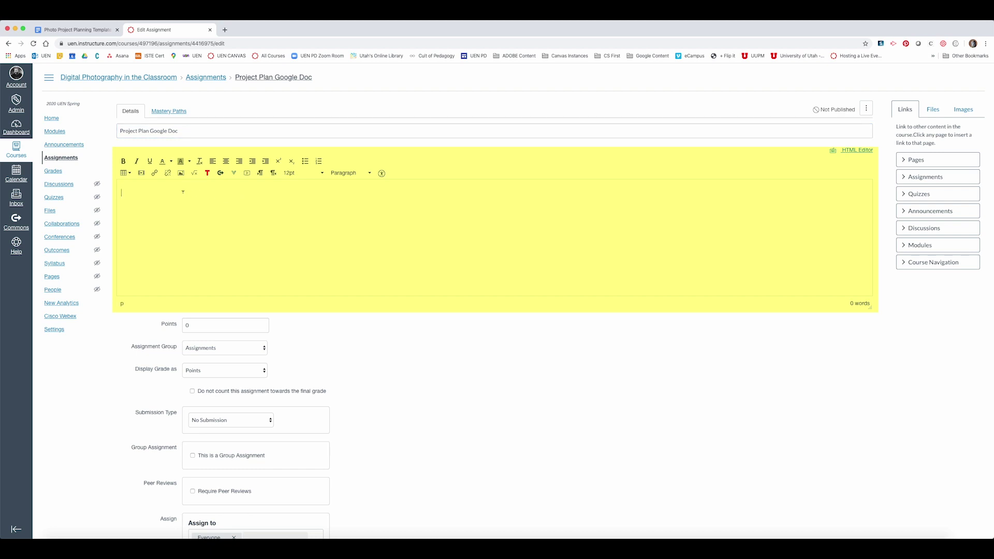
type("Please complete the attached Google Doc.")
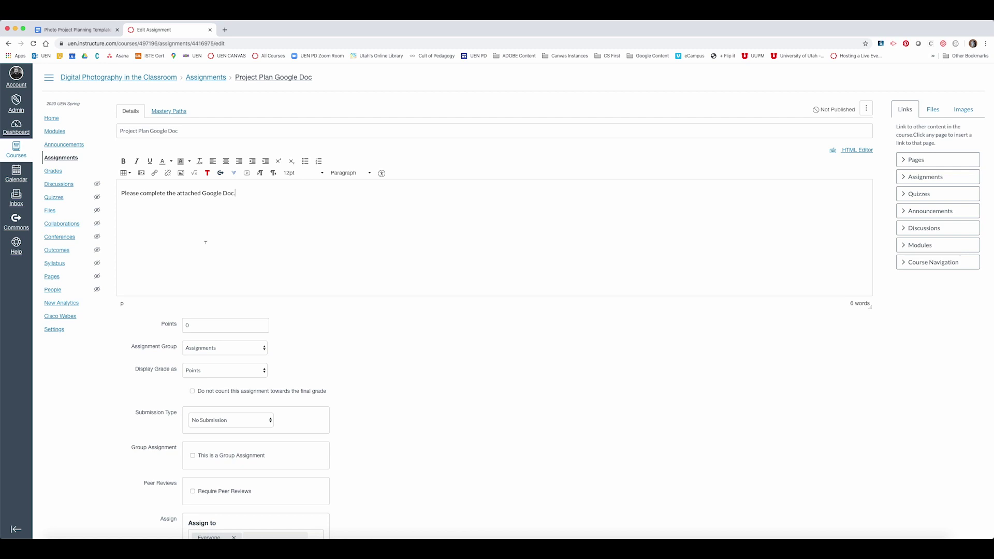
scroll(206, 241, "down", 4)
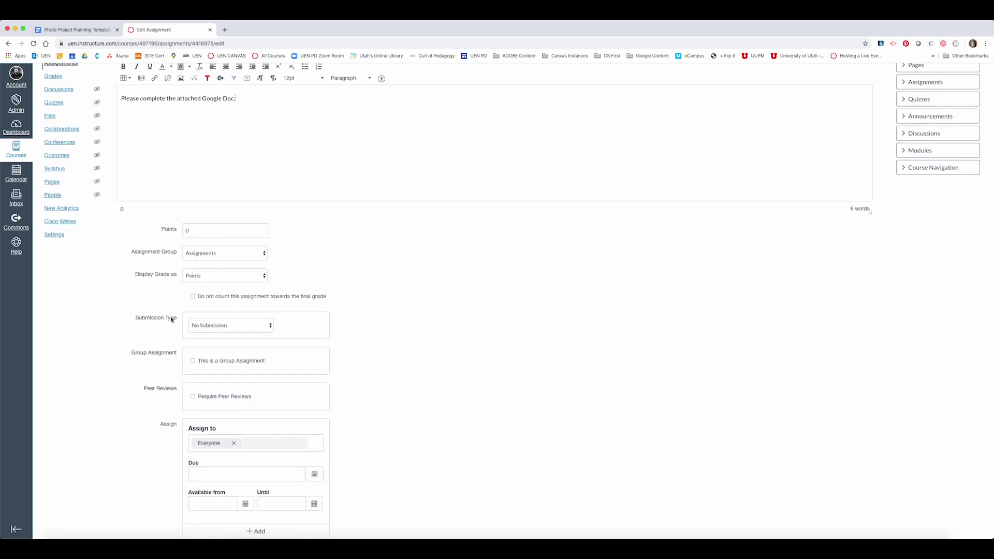
left_click(240, 328)
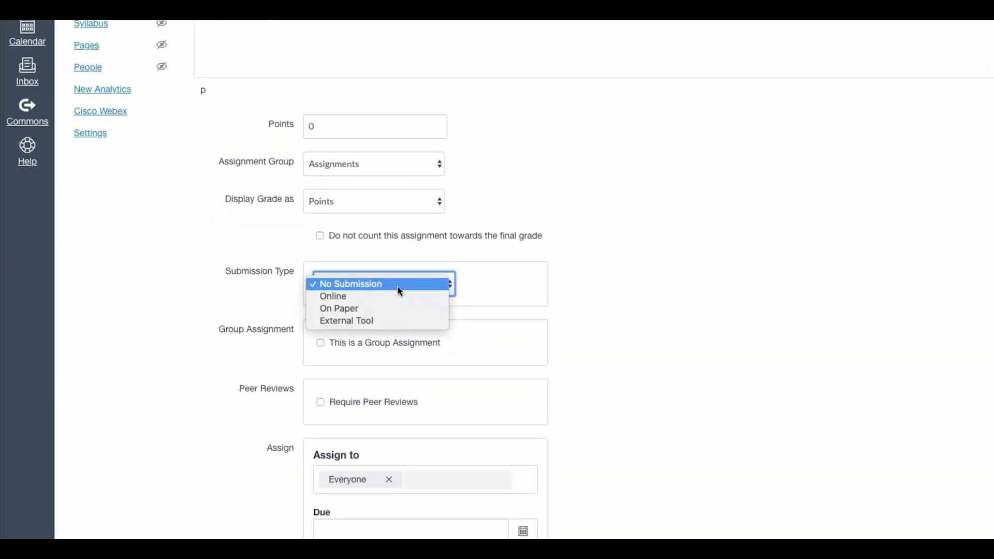
Set the submission type to External Tool and pick the Google Docs Cloud Assignment tool
left_click(399, 322)
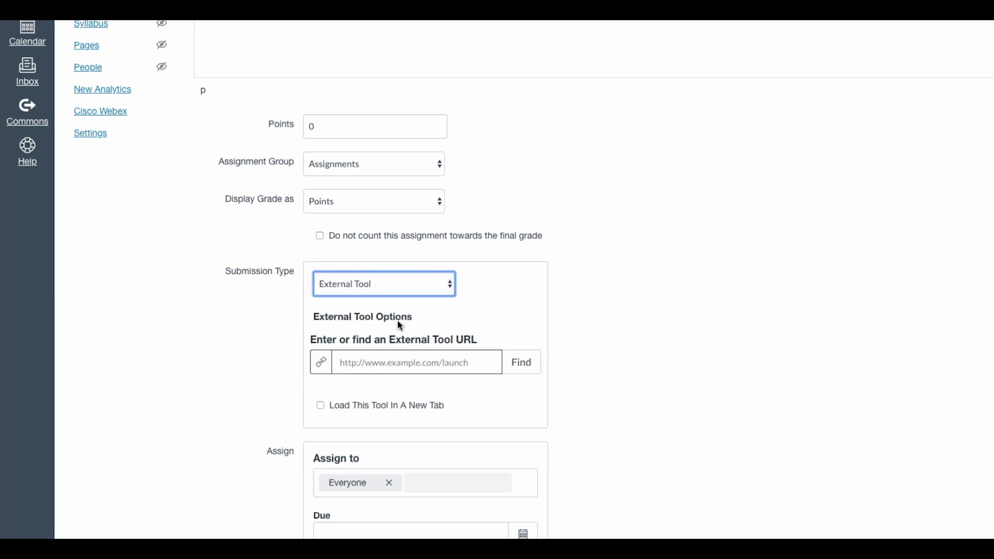
left_click(522, 366)
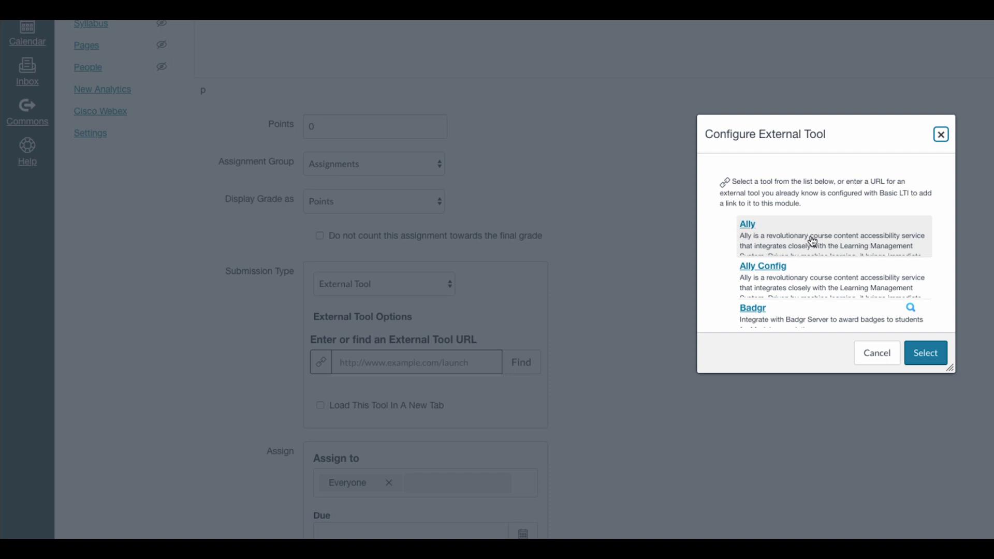
scroll(820, 301, "down", 2)
scroll(820, 303, "down", 3)
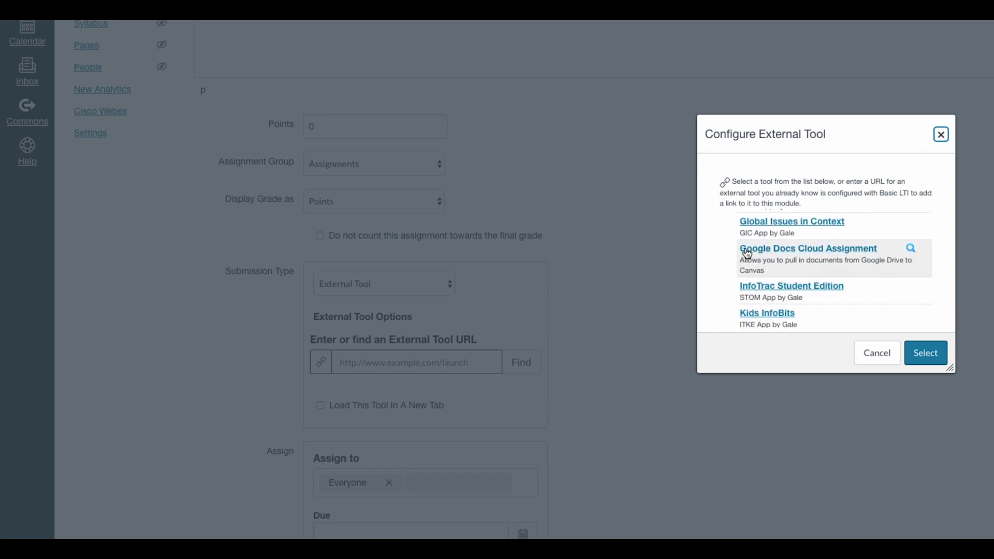
left_click(833, 255)
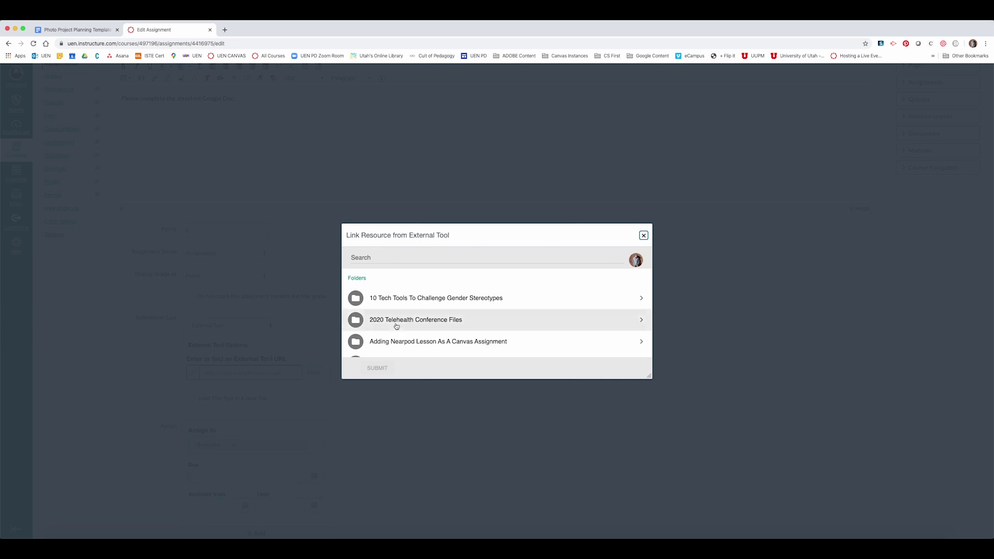
Attach the Photo Project Planning Template file and confirm the Google Docs Cloud Assignment tool
scroll(396, 325, "down", 8)
scroll(396, 326, "down", 10)
scroll(395, 327, "up", 20)
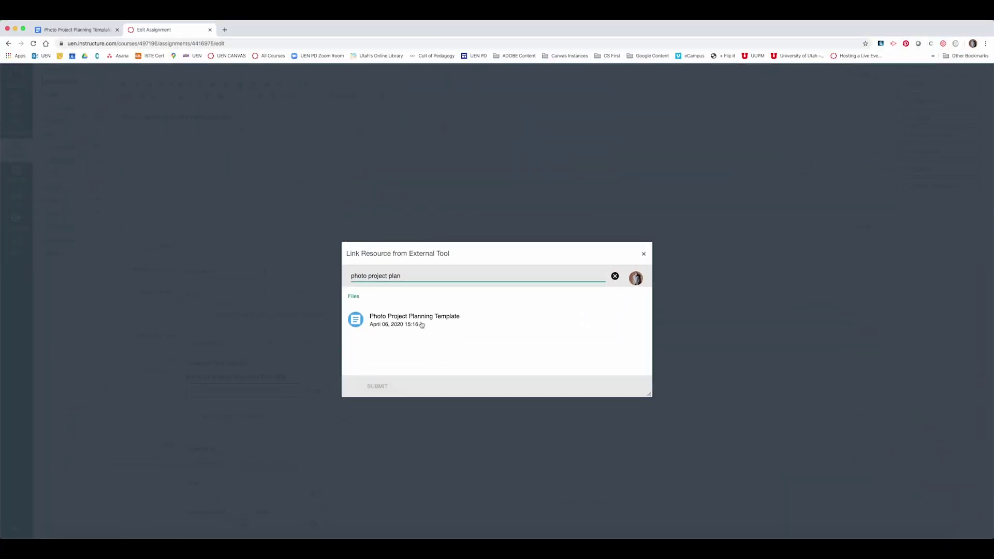
left_click(421, 325)
left_click(377, 387)
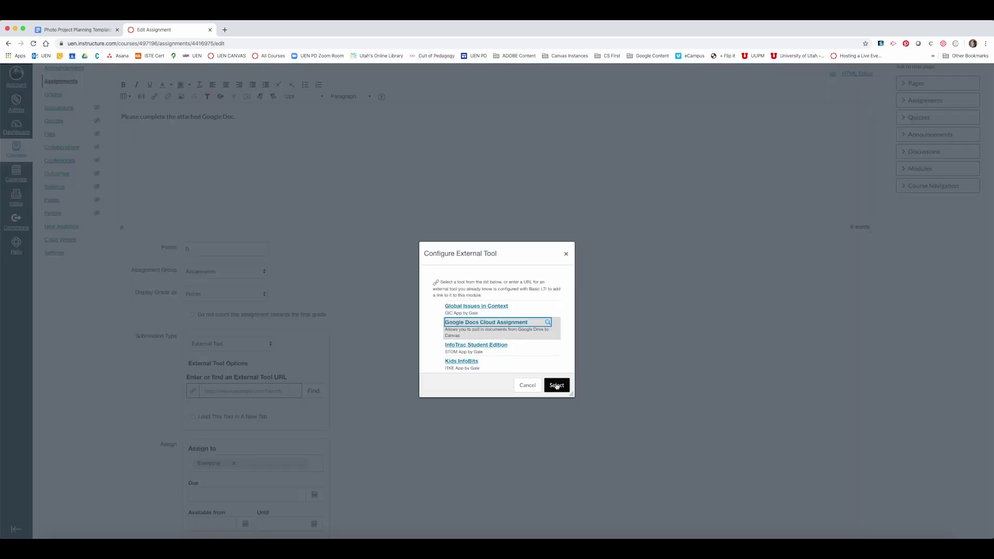
left_click(557, 385)
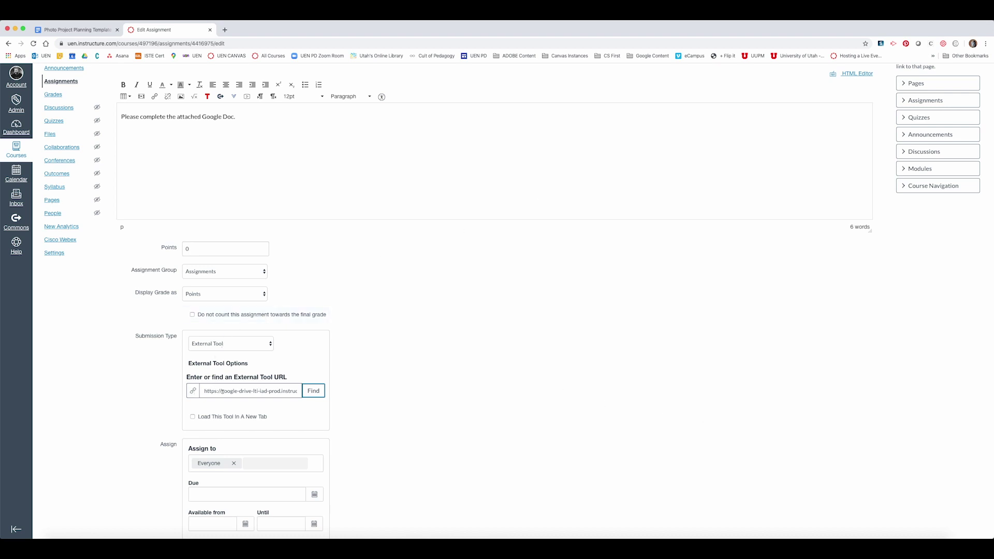
left_click_drag(324, 378, 202, 380)
left_click(320, 340)
Assign the work to one student instead of Everyone, due April 10
scroll(320, 341, "down", 3)
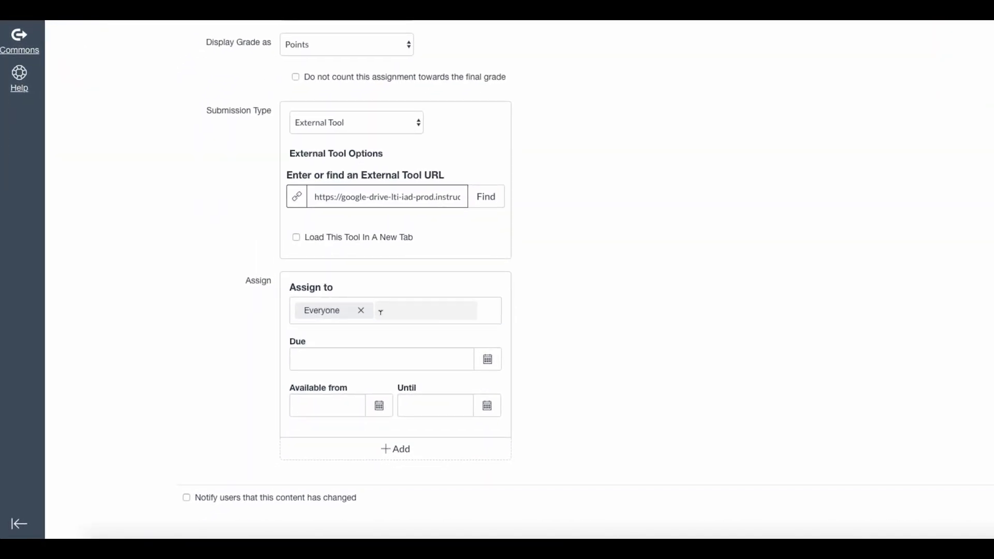
left_click(361, 310)
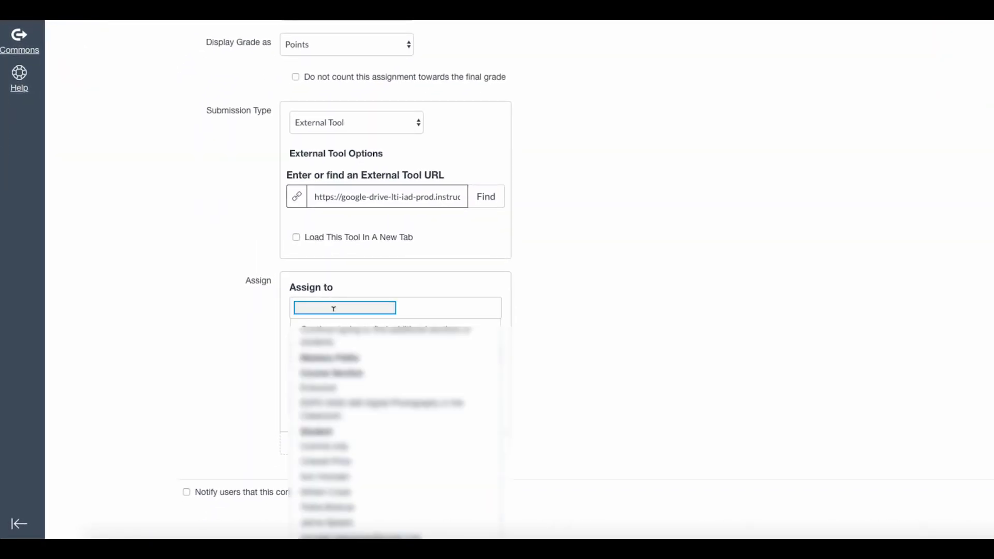
type("m")
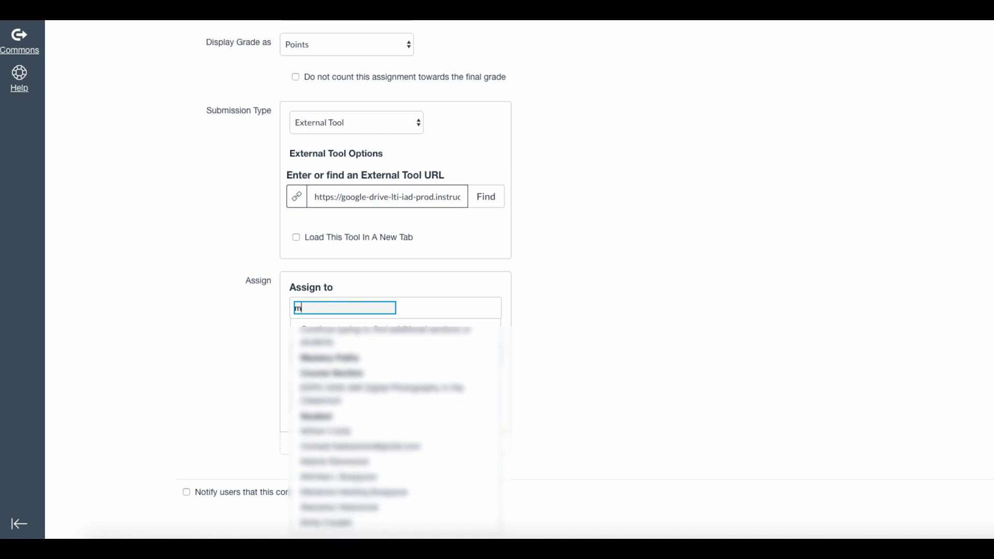
type("ichael")
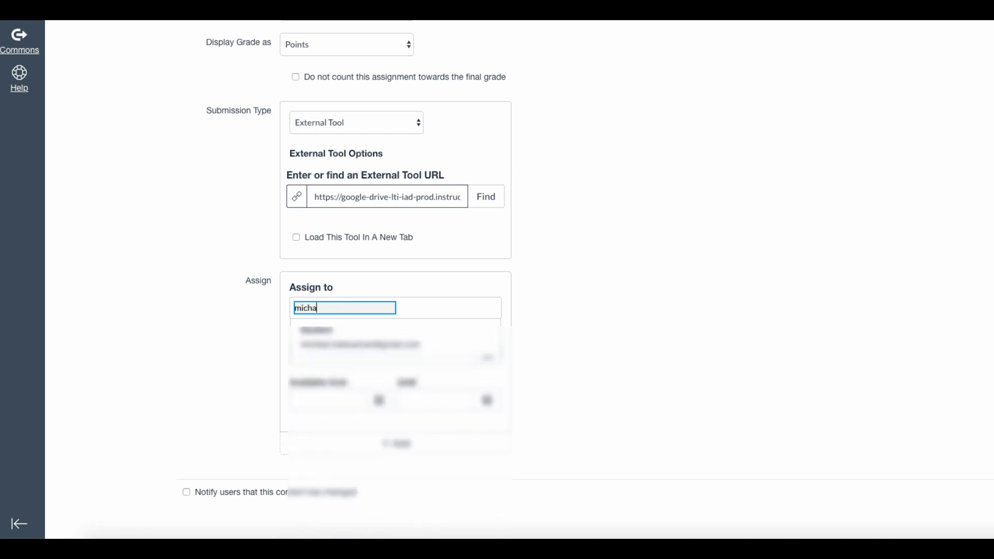
left_click(357, 352)
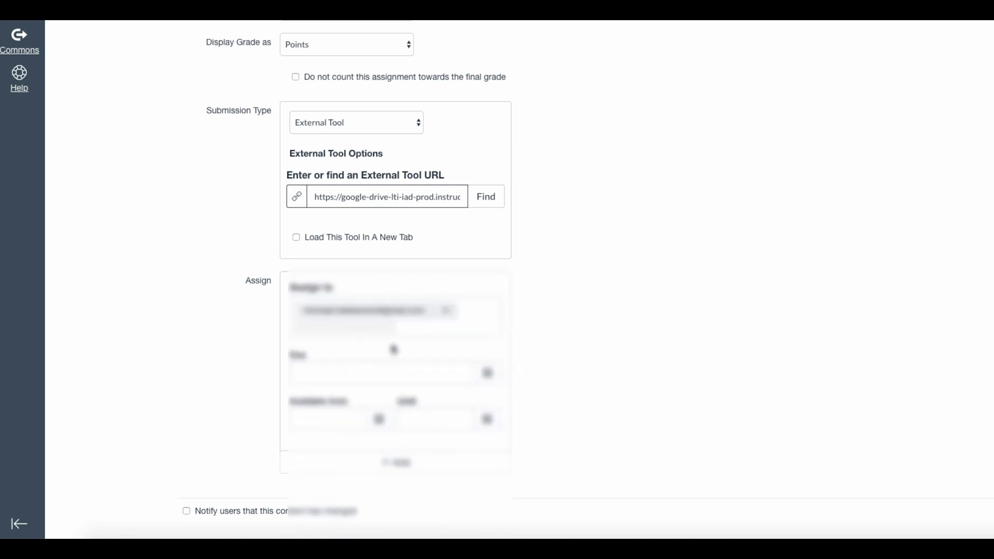
left_click(489, 381)
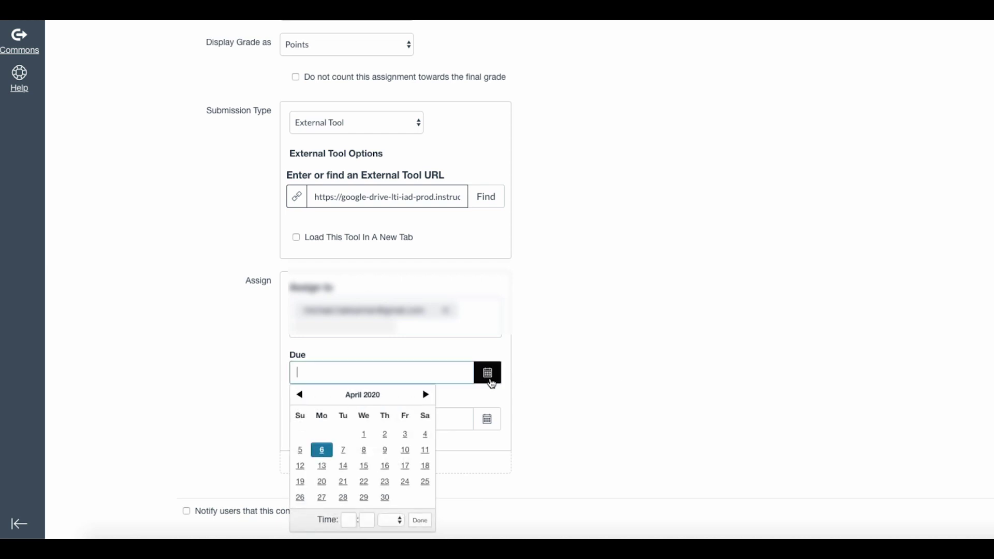
left_click(406, 450)
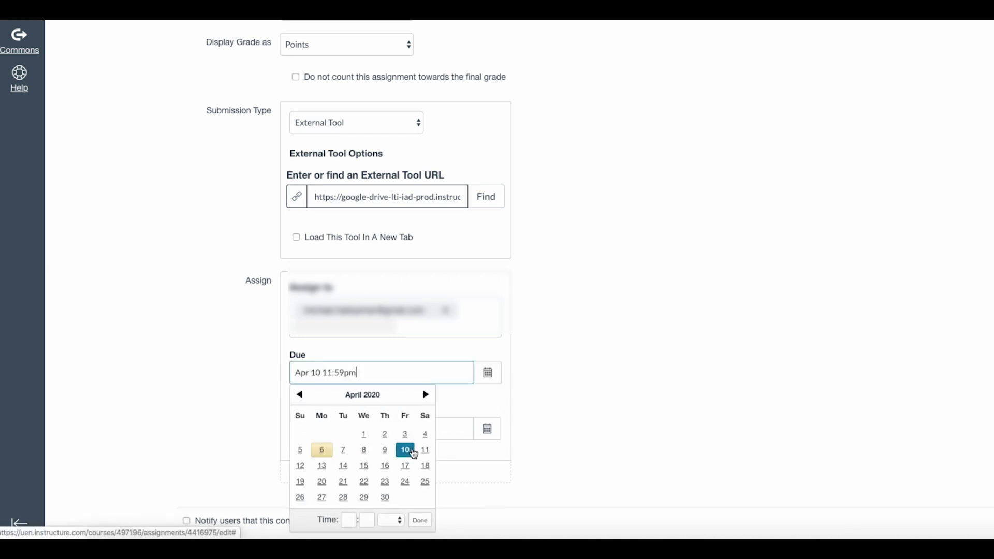
left_click(420, 521)
scroll(671, 425, "down", 1)
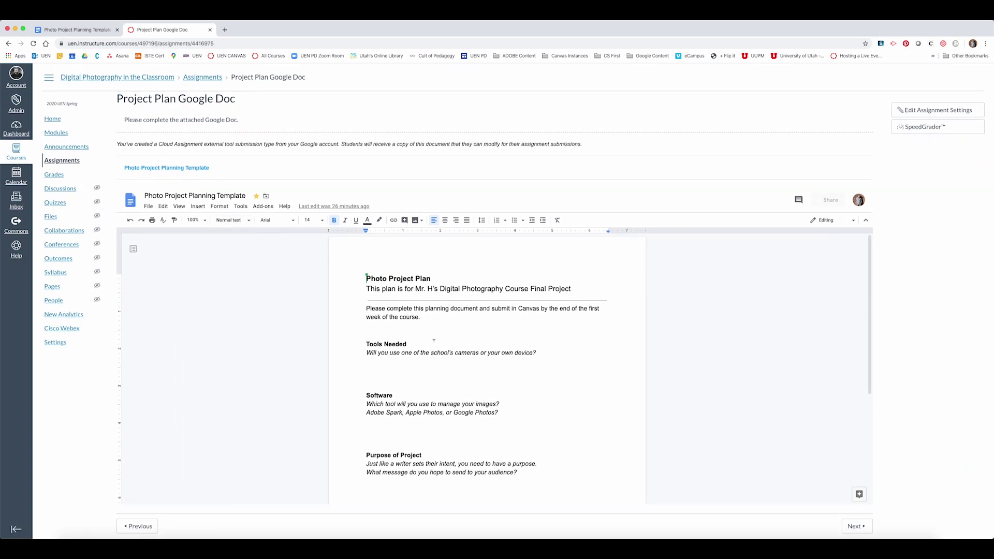
Scroll through the embedded template and open the Photo Project Planning Template link
scroll(434, 340, "down", 5)
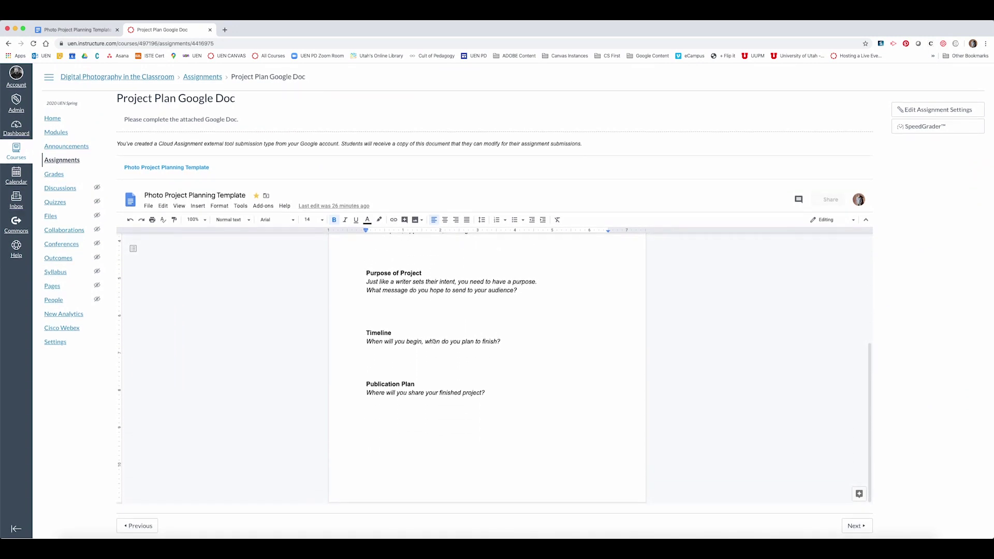
scroll(434, 341, "up", 5)
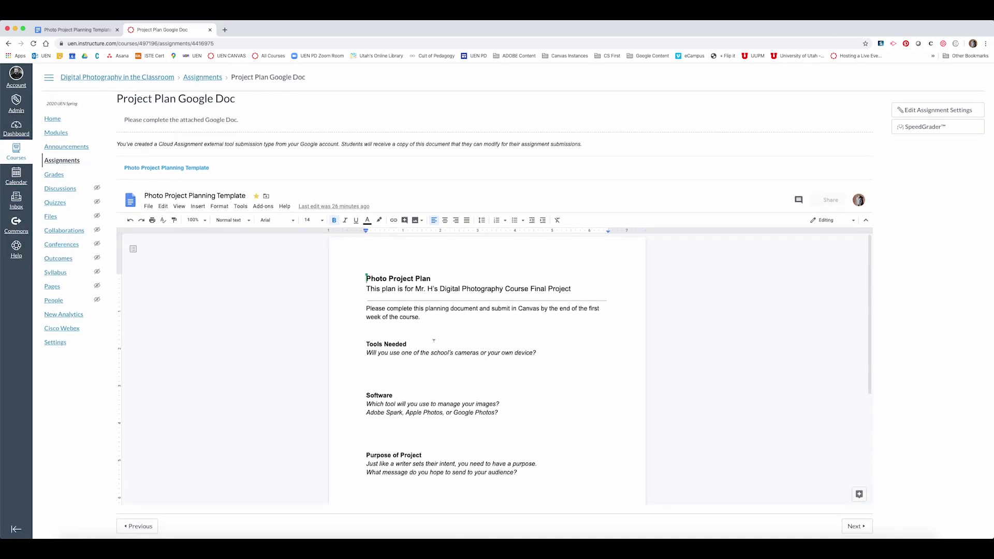
left_click(183, 169)
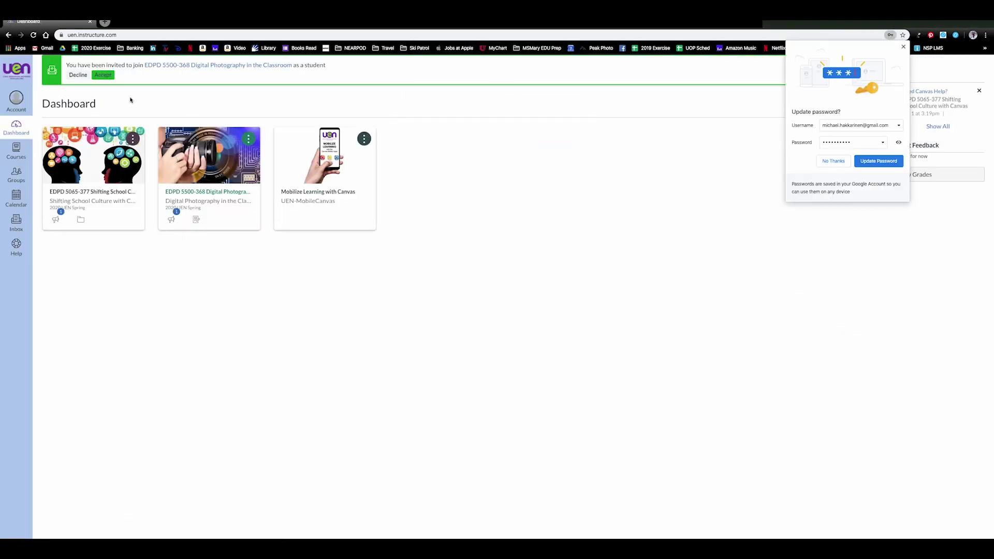
As the student, accept the Digital Photography invitation and open Project Plan Google Doc from Modules
left_click(832, 163)
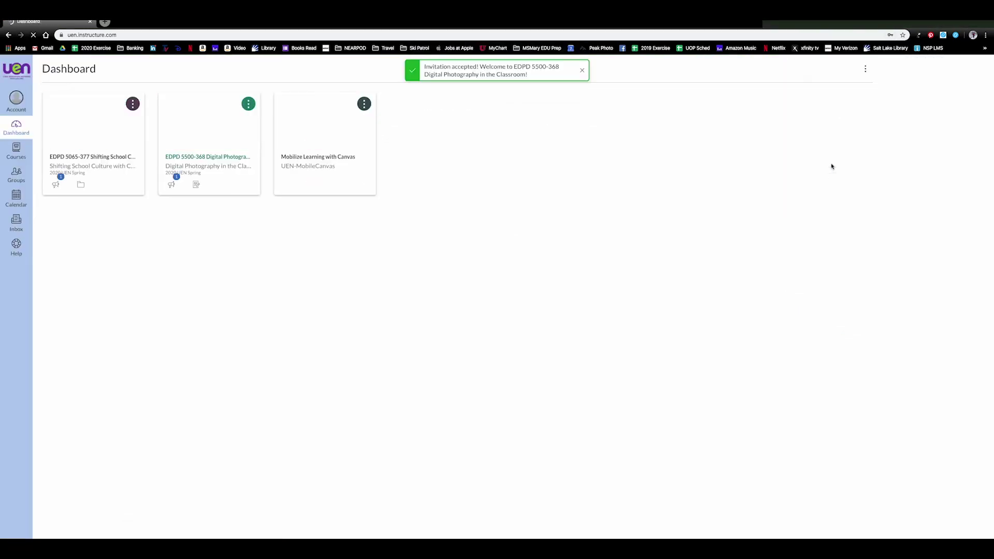
left_click(228, 136)
left_click(56, 125)
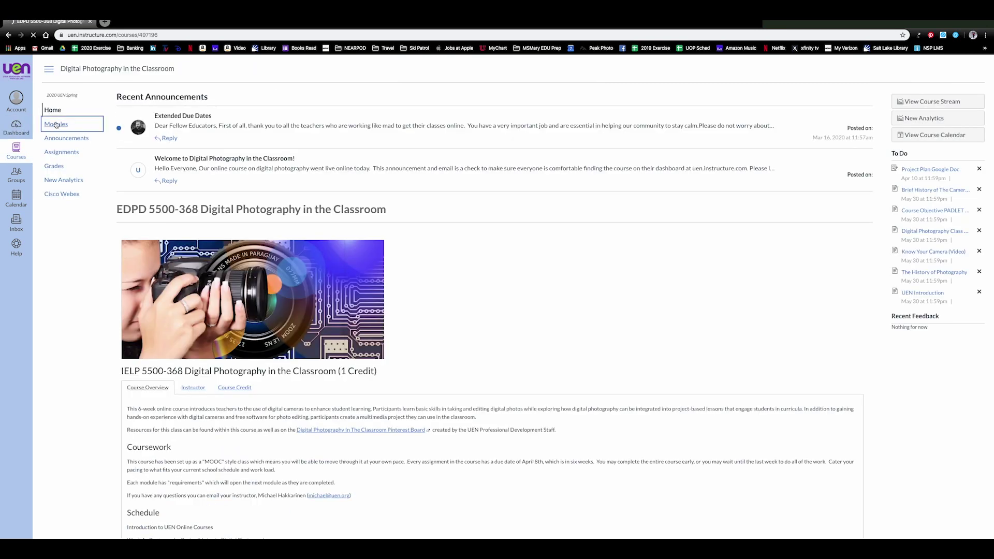
scroll(56, 124, "down", 2)
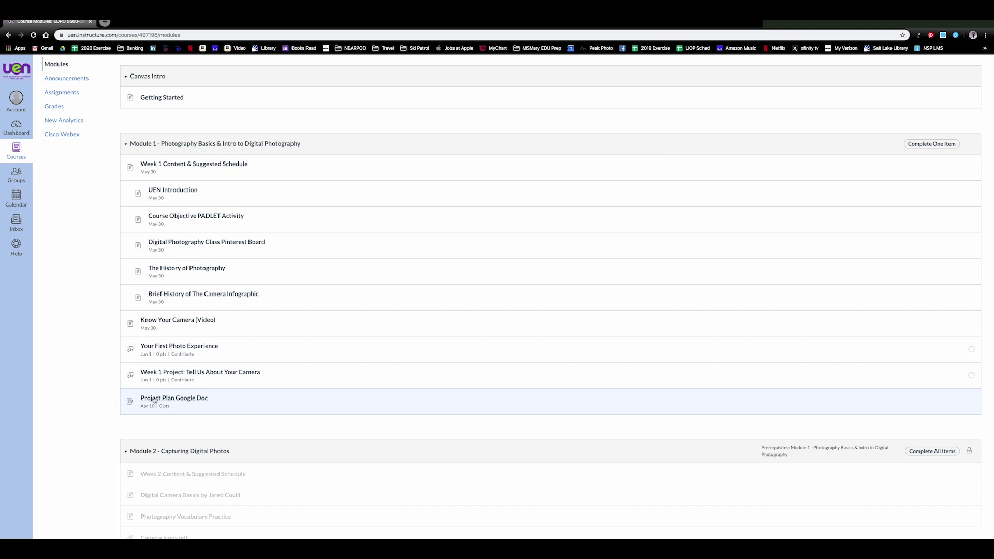
left_click(192, 400)
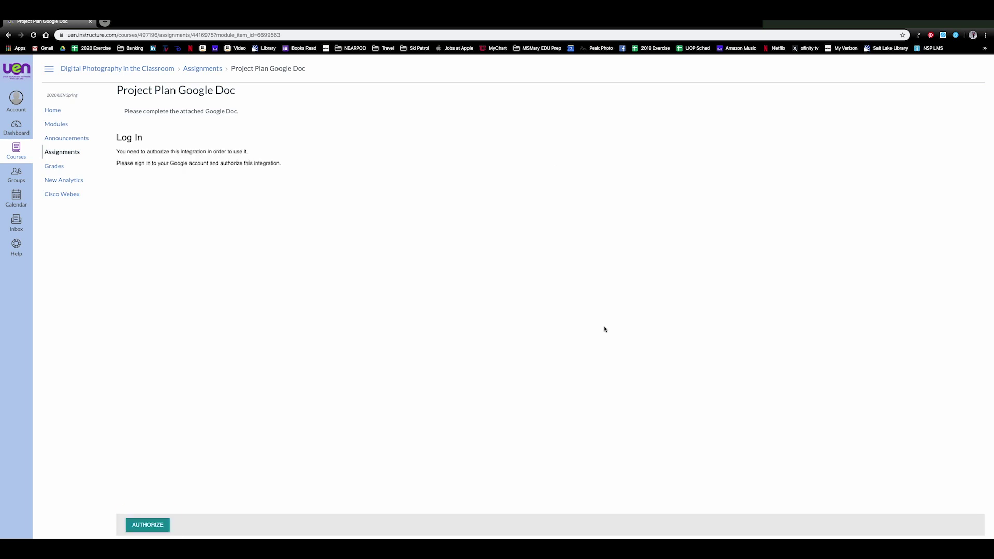
left_click(148, 525)
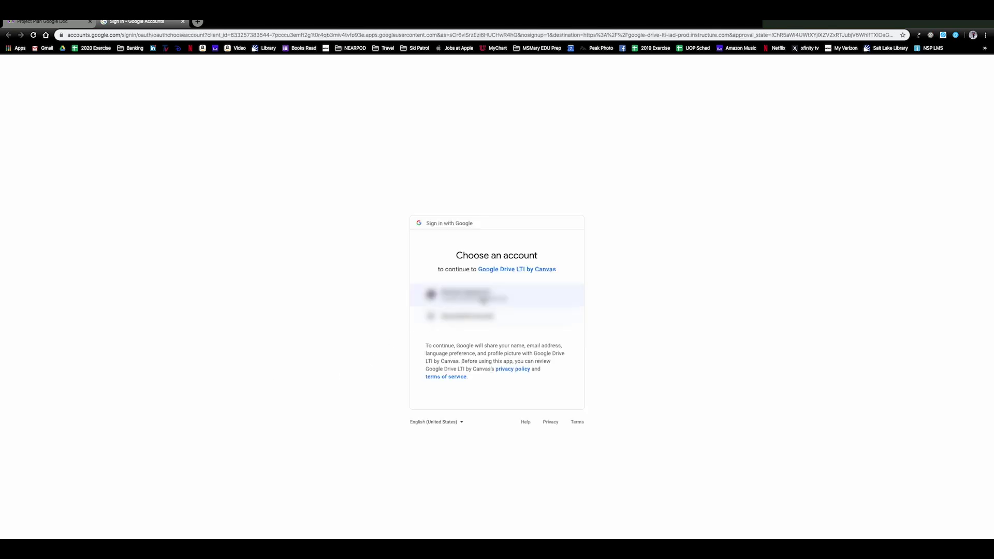
Choose the Google account, allow Google Drive LTI access, and answer Tools Needed with 'My own iPhone'
left_click(497, 295)
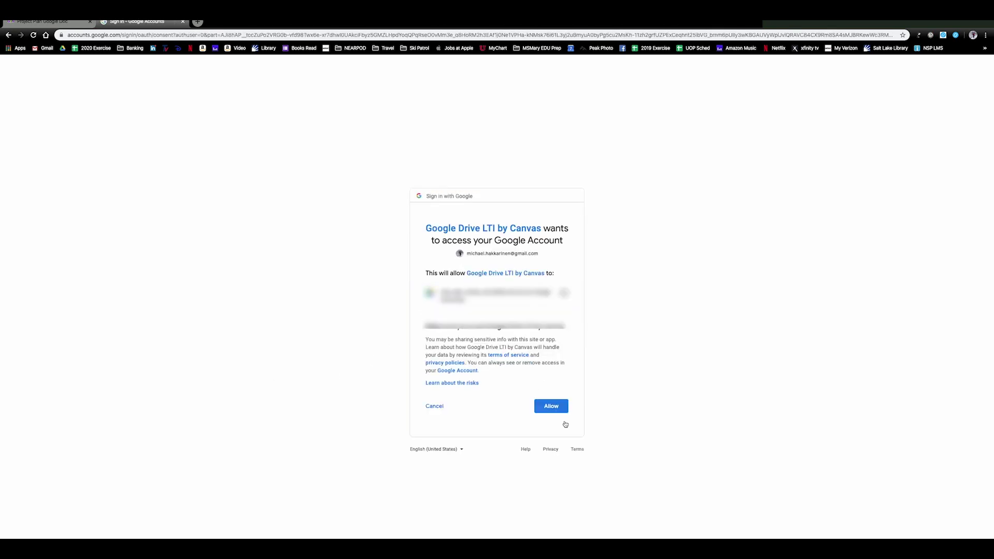
left_click(552, 405)
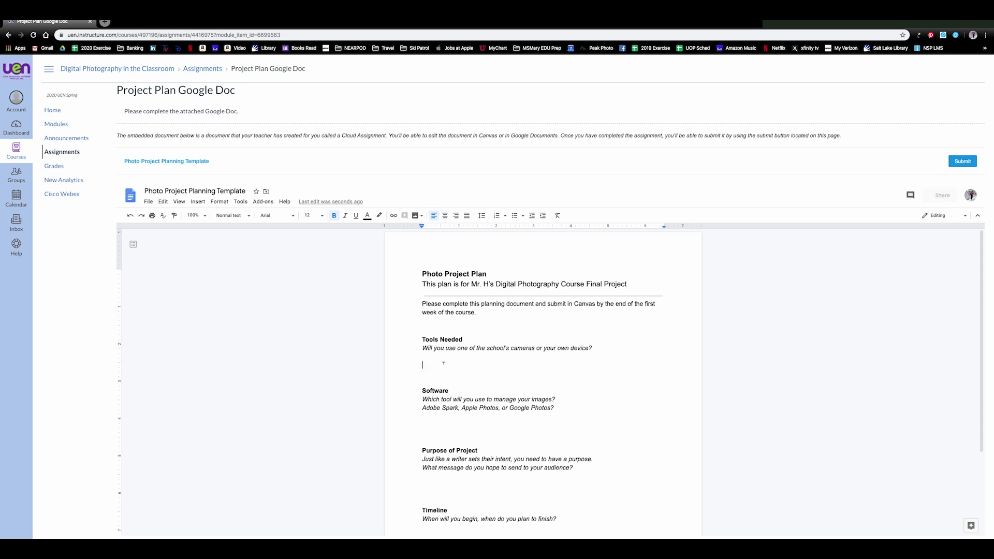
type("My own iPhone")
left_click(421, 424)
Write the answers: Apple Photos/iMovie narrated slideshow, the snow-journey purpose, and an April 7th–12th timeline
type("I plan to use Apple Photos and iMovie to make a narrated slideshow")
left_click(422, 485)
type("To tell the story of my journey west to find the greatest snow on earth.")
left_click(422, 415)
type("I'll start tomorrow, April 7th and should finish by April 12th   Publication Plan Where will you share your finished project?  Once I'm fi")
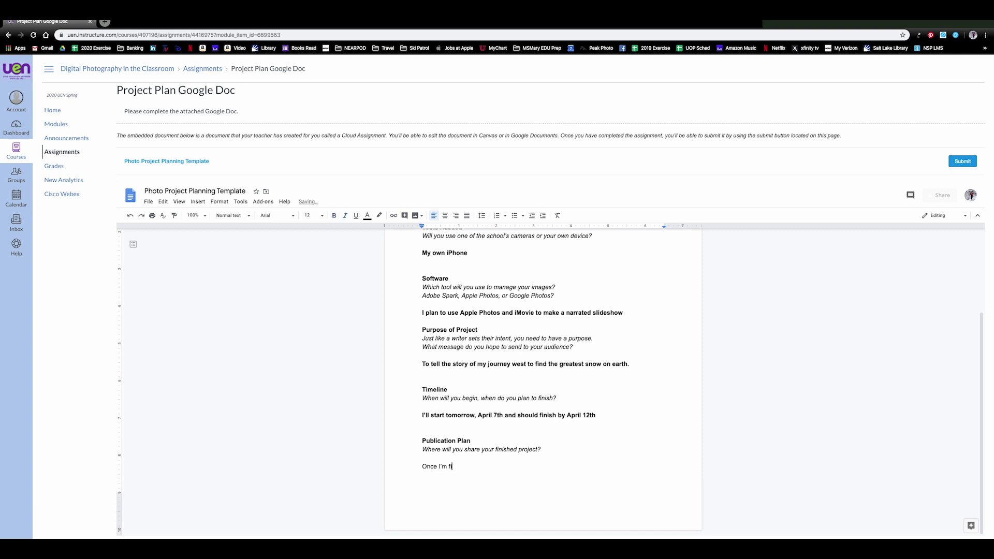
type("nished I will share my video on YouTube and post on numerous social media outlets.")
Make the Publication Plan answer bold and submit the assignment
left_click_drag(421, 466, 701, 476)
key("ctrl+b")
left_click(744, 473)
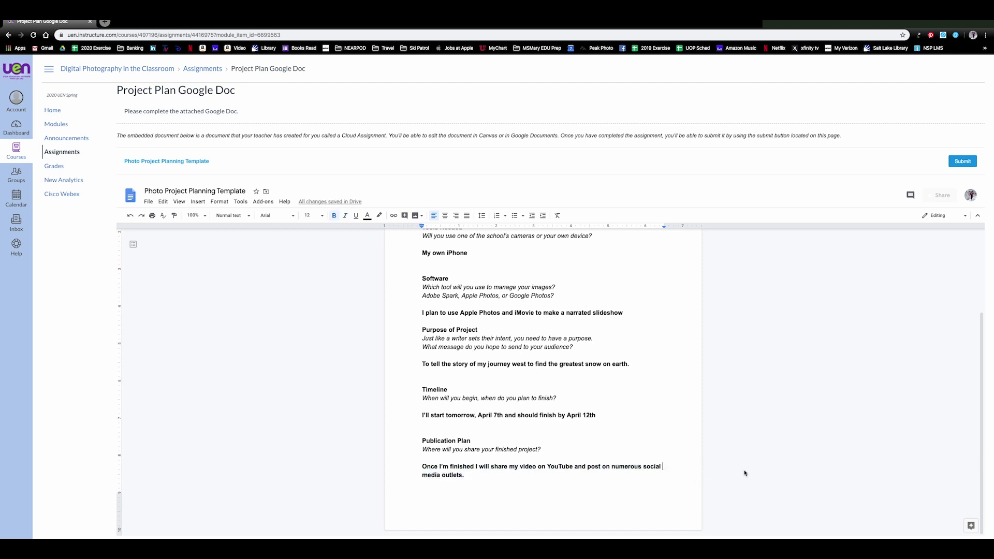
scroll(502, 382, "up", 3)
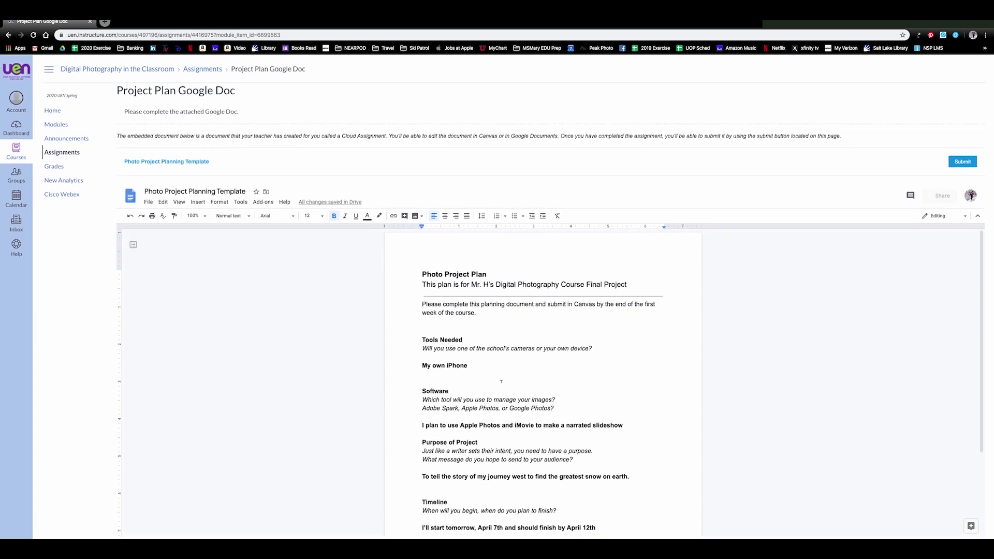
scroll(501, 381, "down", 3)
left_click(963, 161)
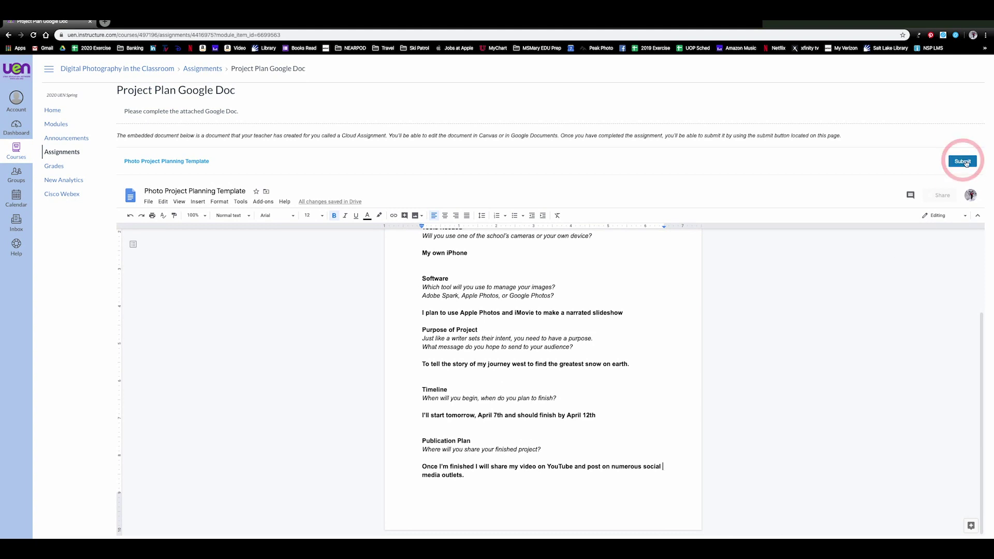
left_click(965, 163)
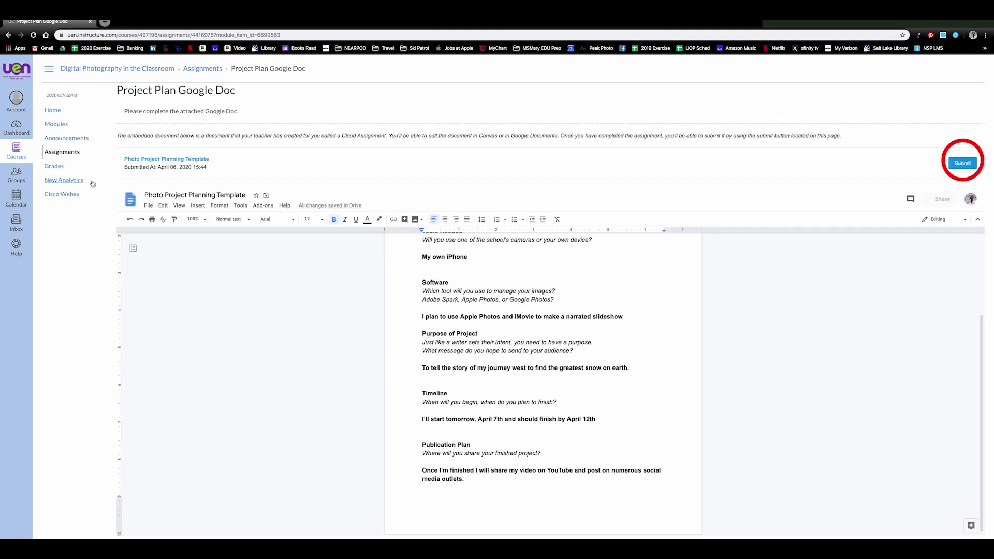
left_click(958, 164)
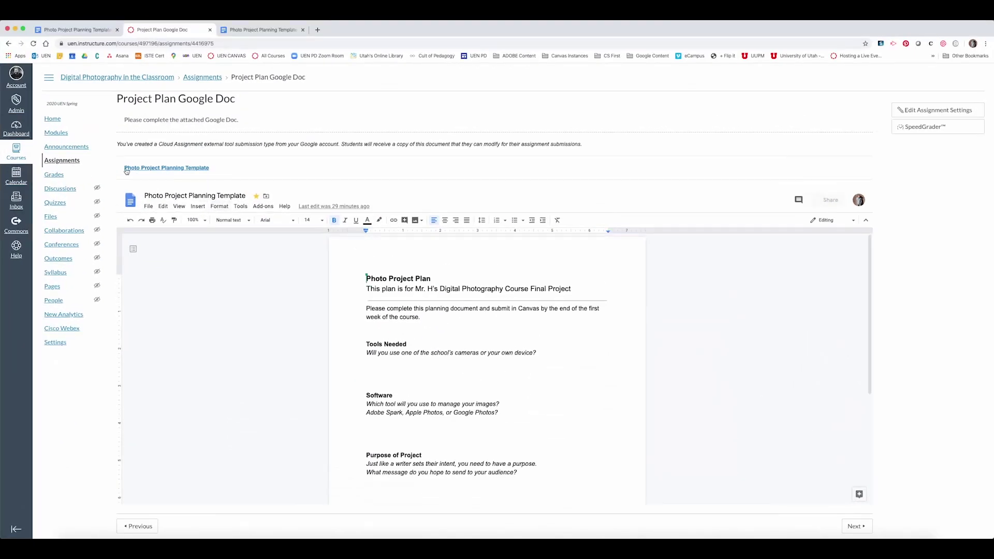
As the teacher, open Project Plan Google Doc from the Assignments list and launch SpeedGrader
left_click(69, 161)
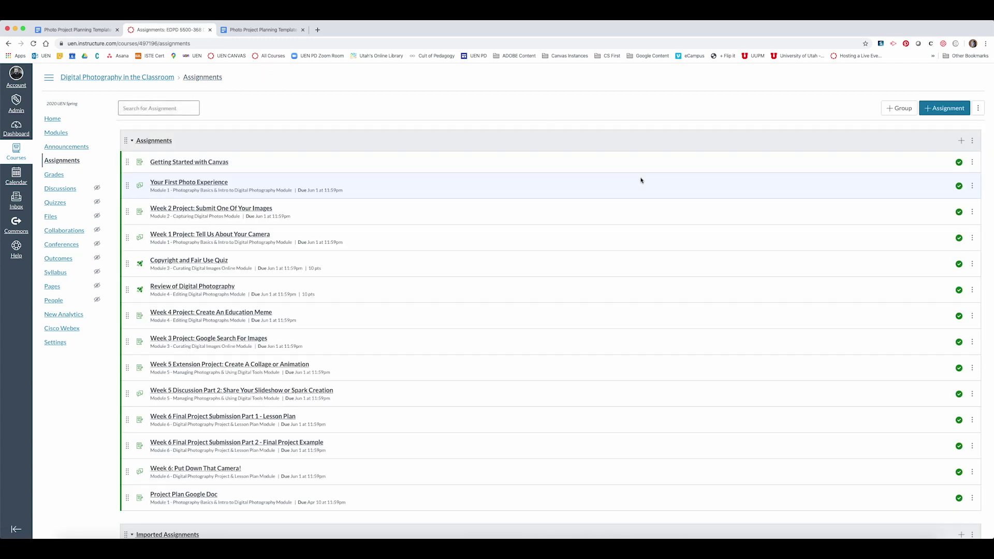
left_click(189, 495)
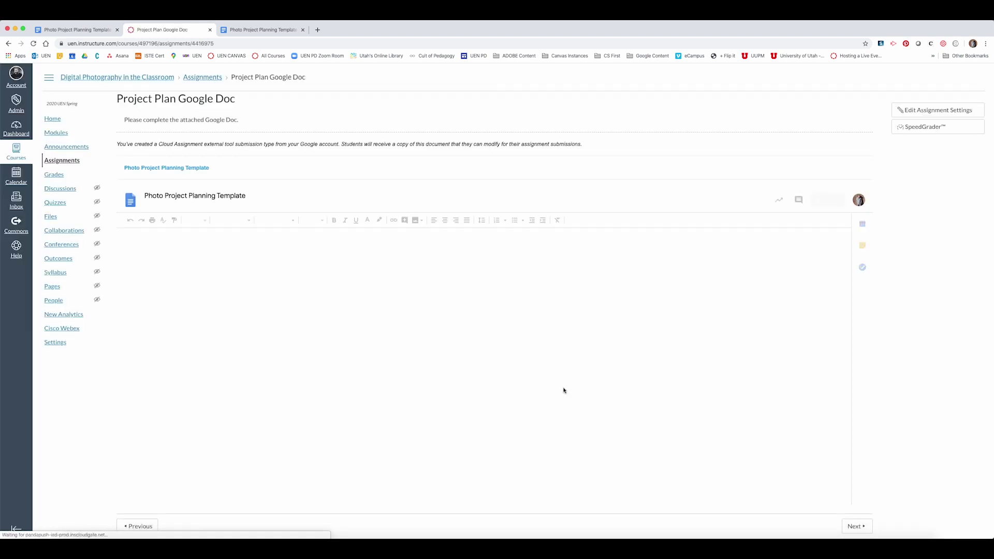
left_click(935, 128)
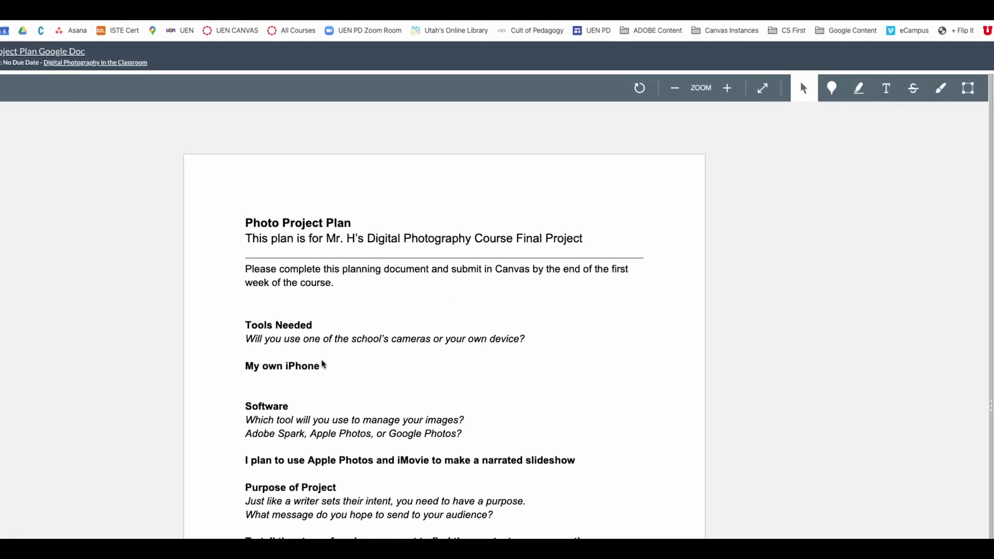
Pin a point comment after 'device?' asking 'What kind of iPhone will you use? The type with a dual camera?'
scroll(326, 476, "down", 3)
scroll(326, 477, "up", 3)
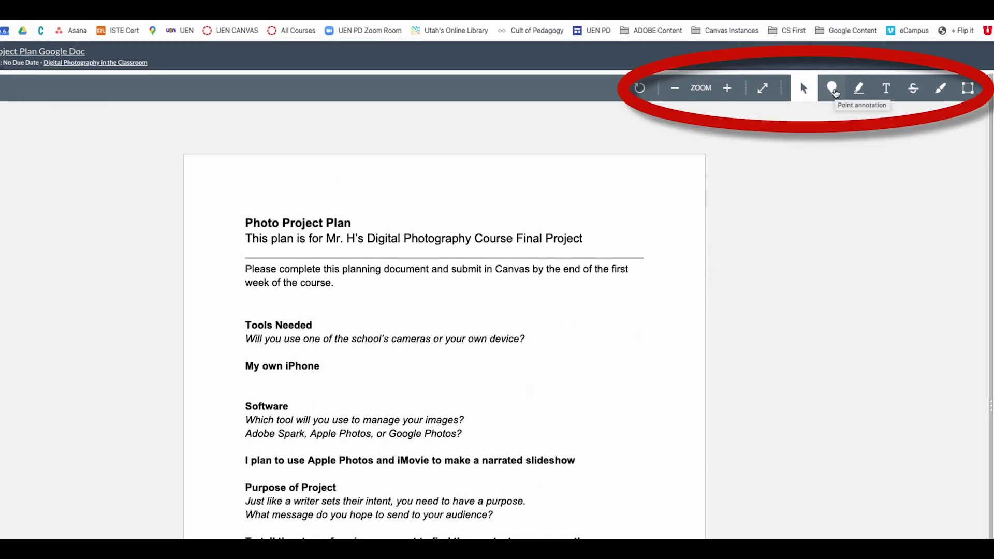
left_click(833, 91)
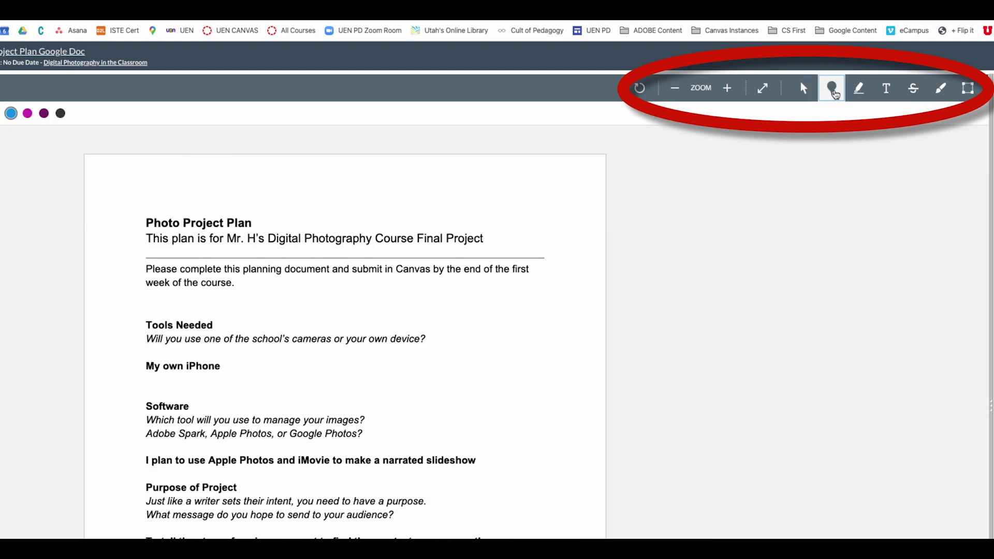
left_click(426, 335)
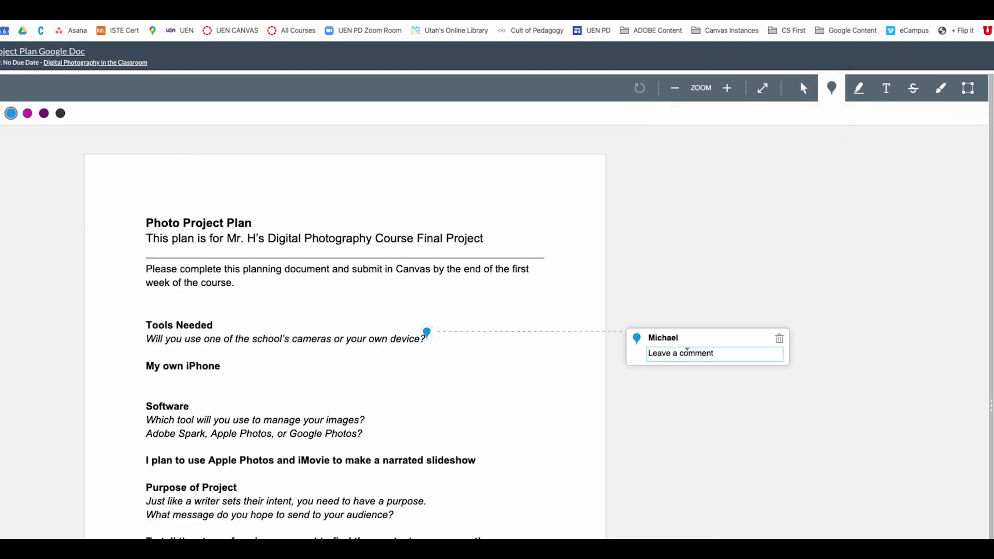
type("What kind of iPhone will you use? T")
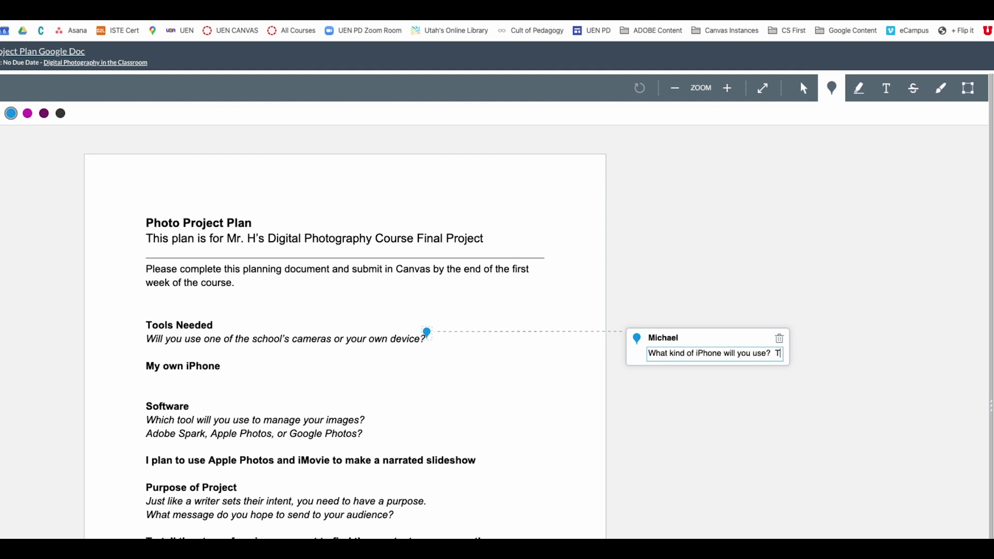
type("he type with a dual camera?")
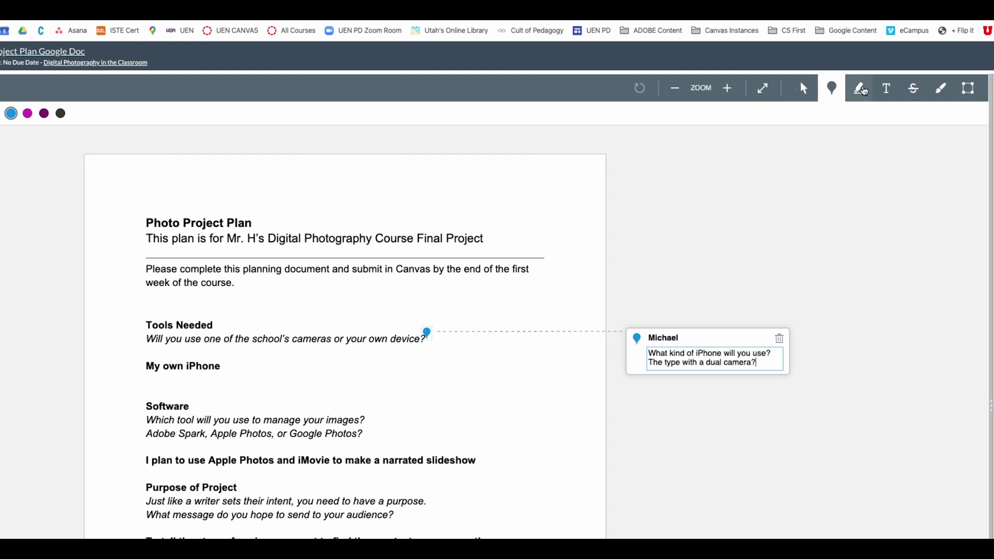
Highlight 'Apple Photos and iMovie' and comment asking whether it's available on the phone or needs a computer
left_click(862, 90)
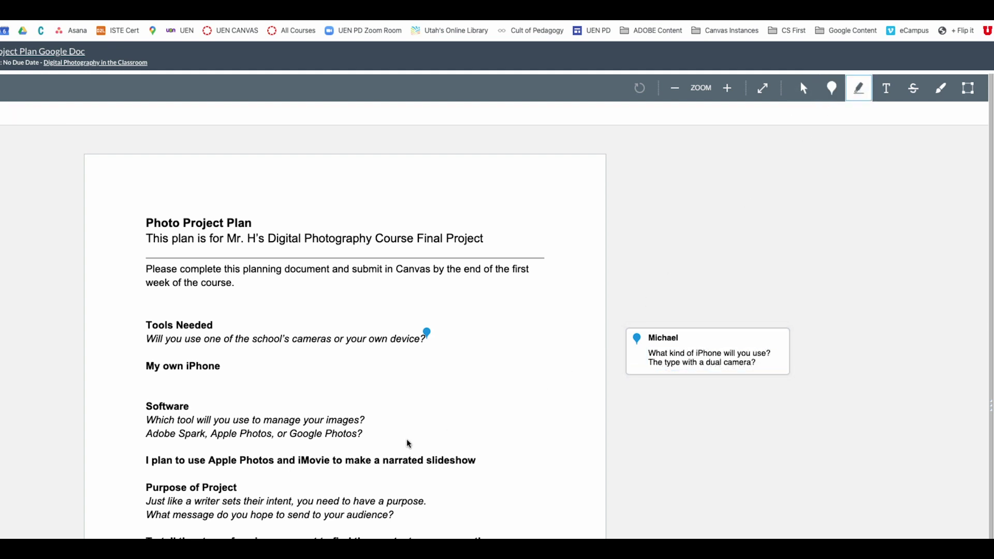
left_click_drag(365, 433, 336, 434)
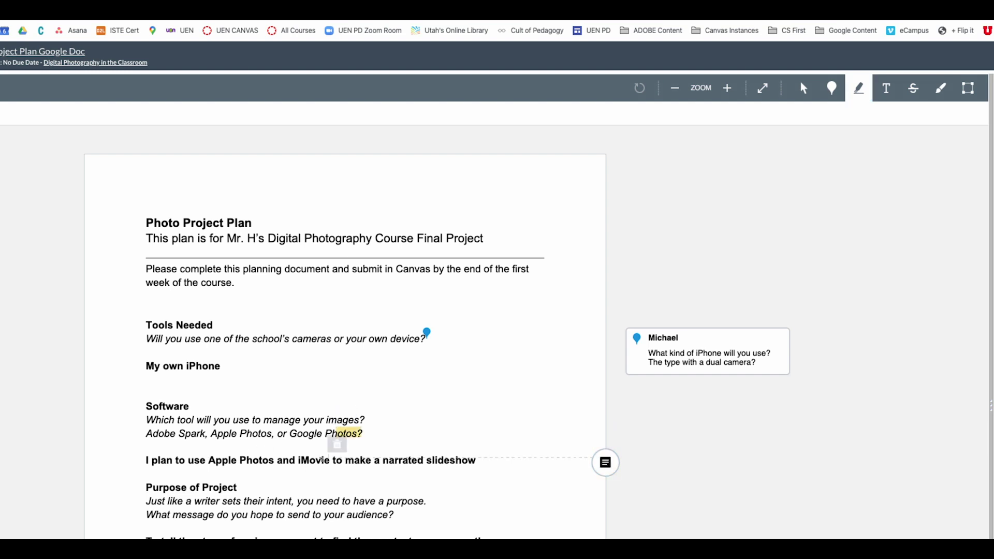
left_click_drag(331, 460, 209, 460)
left_click(607, 464)
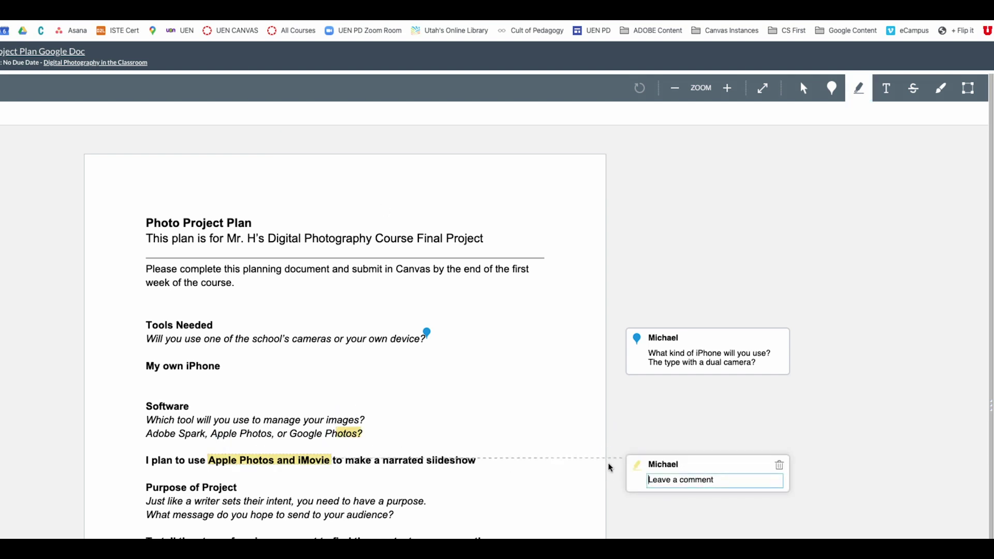
type("Do you have access to this on your phone or will you need to use a computer as well?")
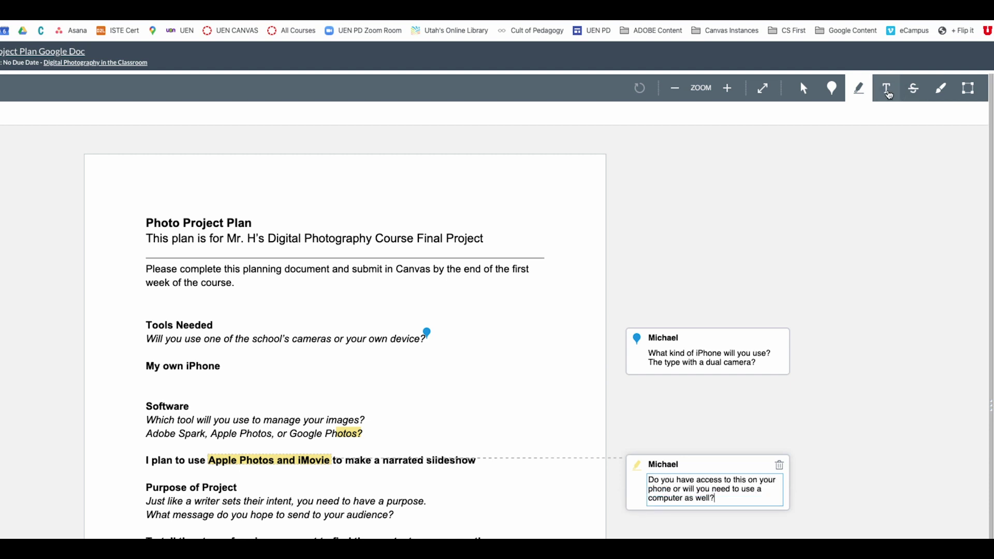
Draw a magenta freehand circle around 'Tools Needed' and 'My own iPhone'
left_click(887, 91)
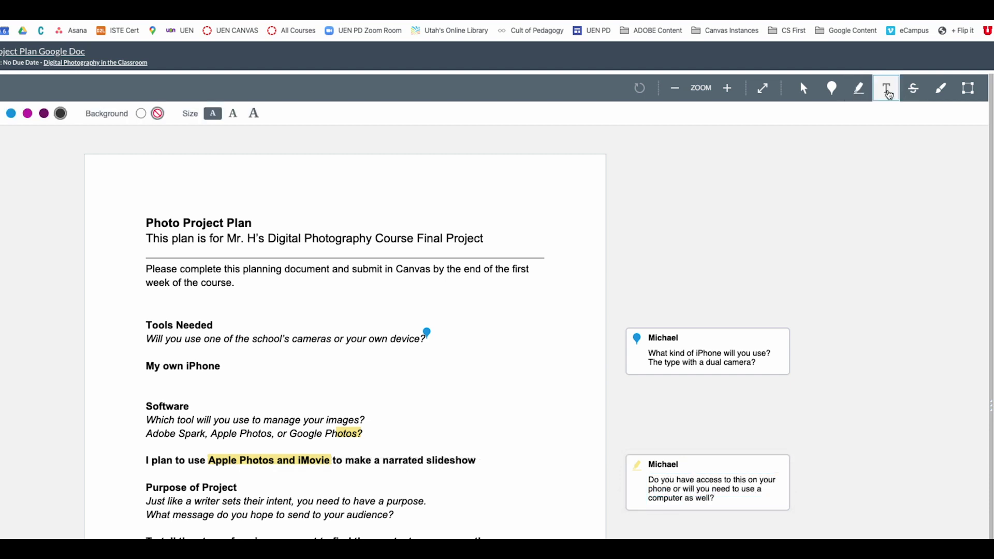
left_click(912, 90)
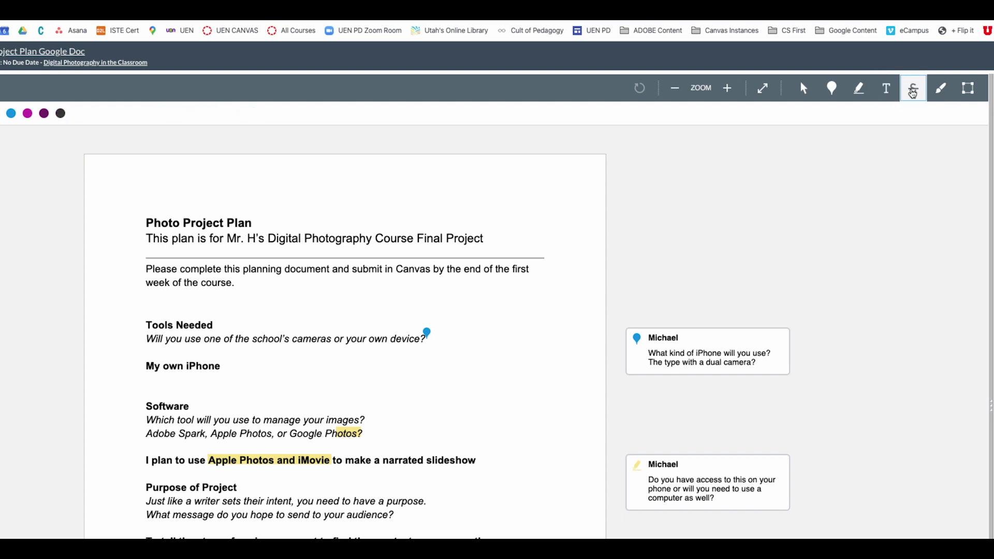
left_click(940, 89)
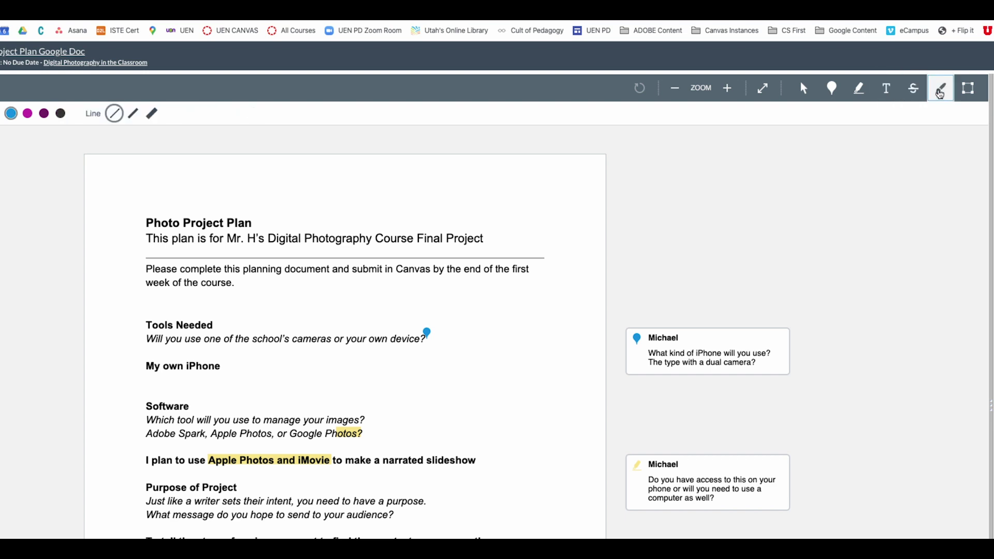
left_click(27, 113)
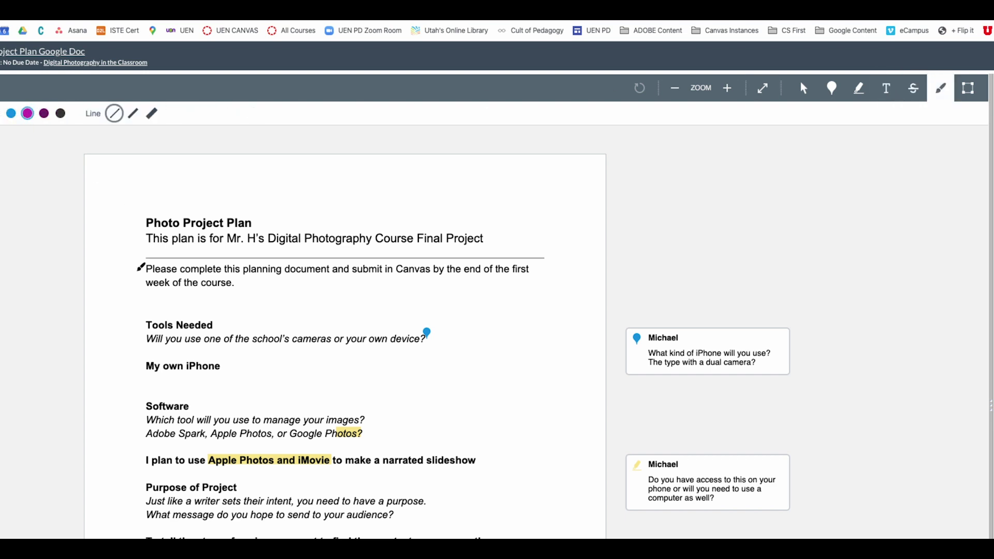
mouse_move(239, 326)
left_mouse_down()
mouse_move(213, 411)
mouse_move(203, 311)
left_mouse_up()
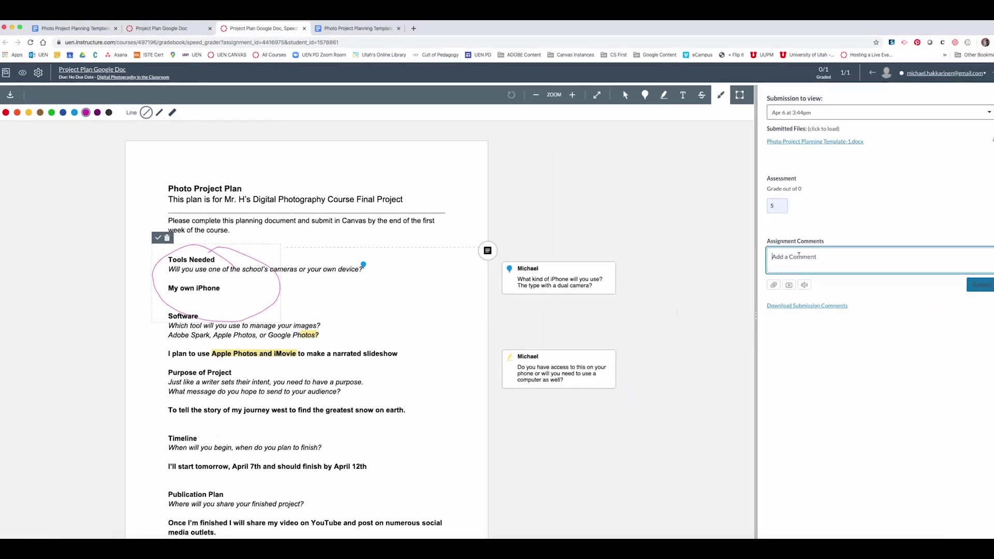
Post the assignment comment 'Great start, I can't wait to see your final project.', then view the template document
left_click(993, 318)
type("Great st")
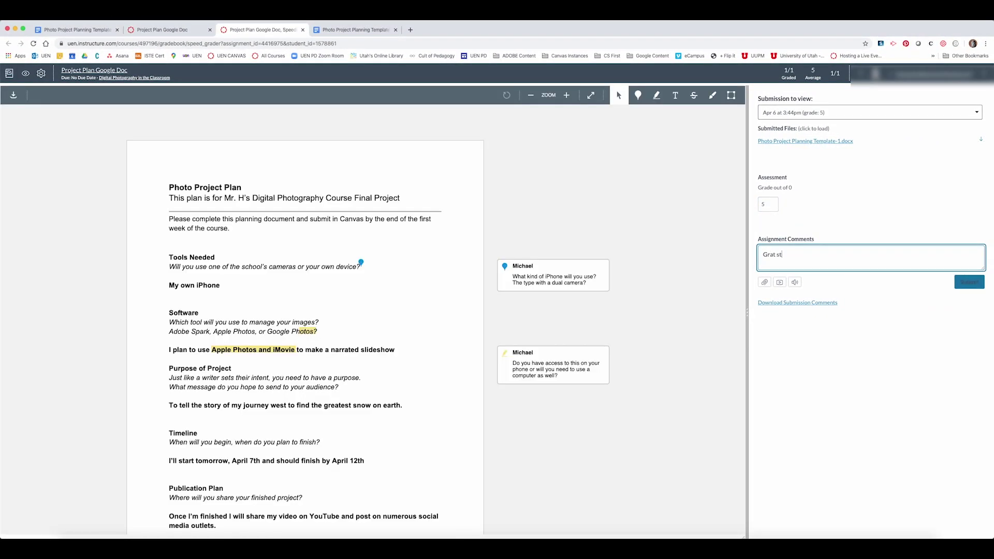
type("art, I can't wait to se")
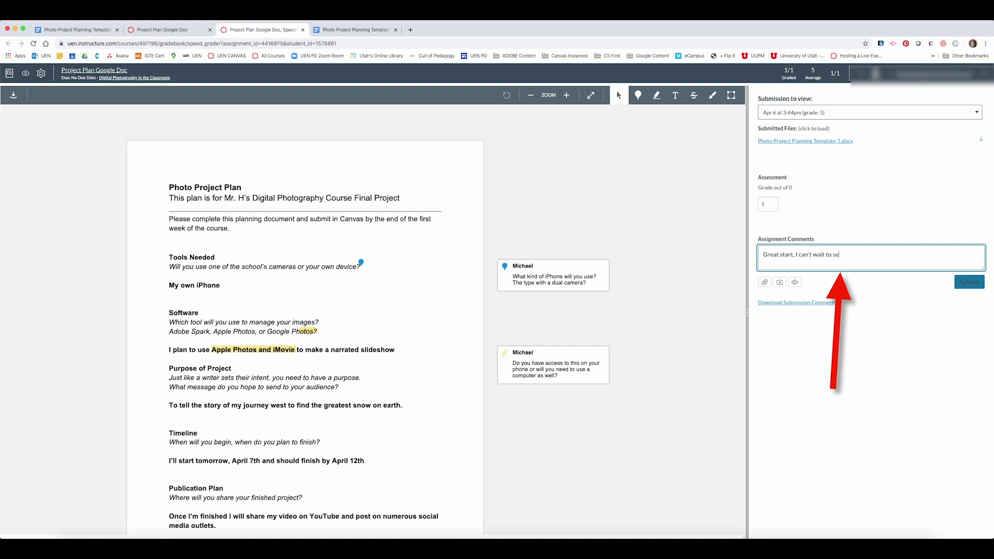
type("e your final project.")
left_click(973, 282)
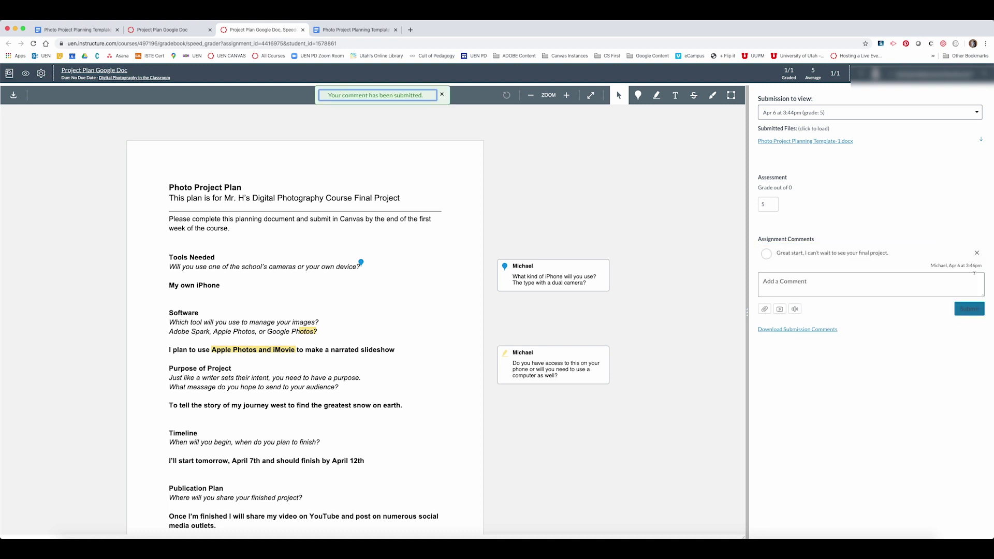
scroll(327, 233, "down", 3)
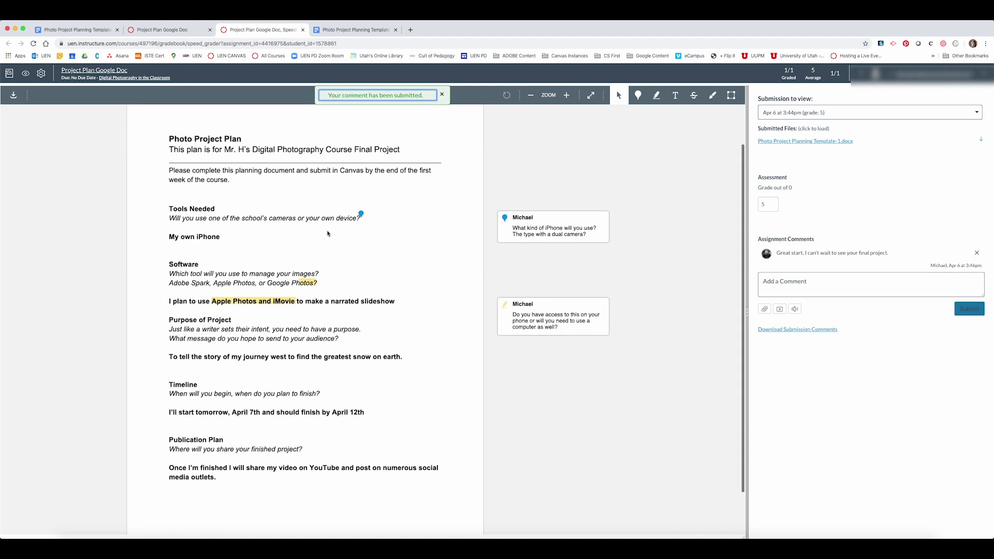
scroll(327, 234, "down", 1)
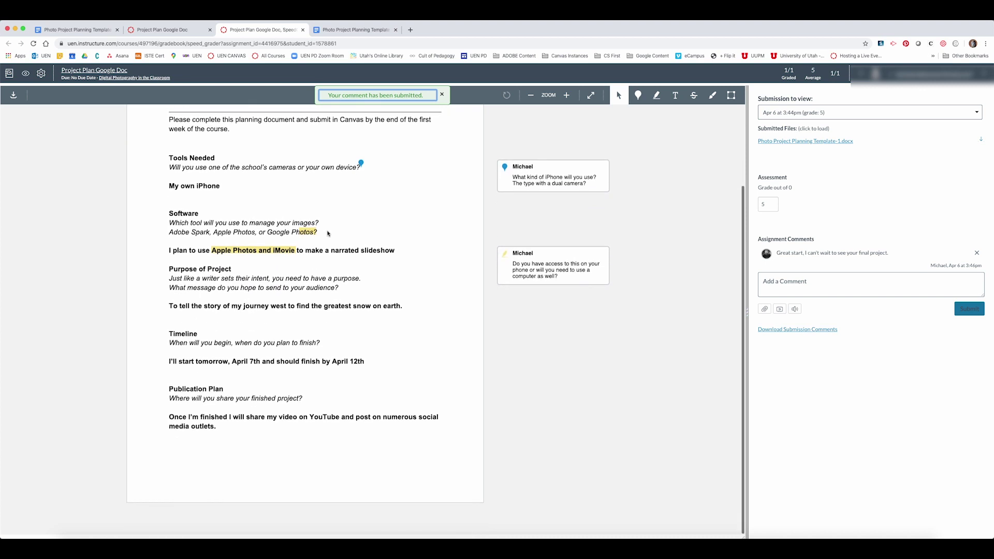
scroll(327, 233, "up", 4)
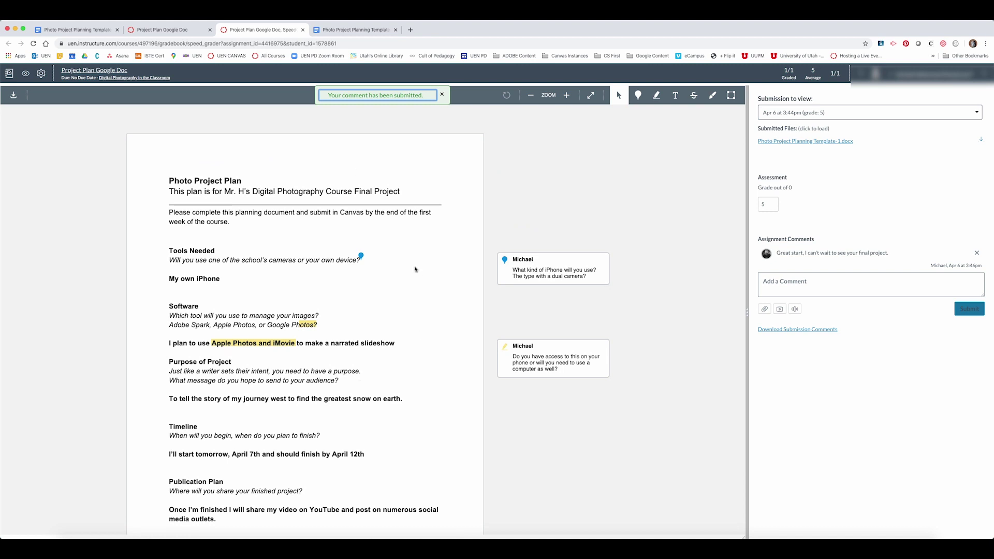
left_click(376, 29)
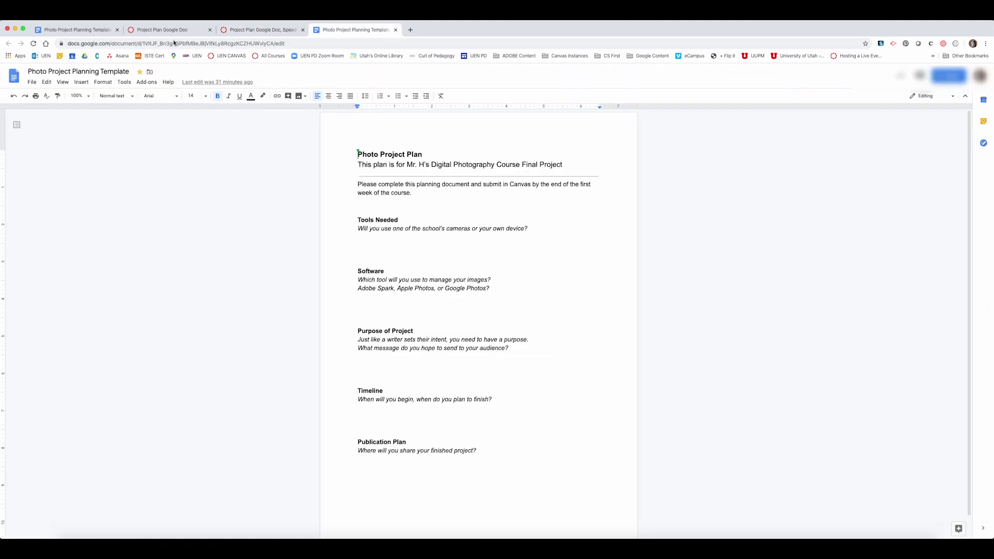
Return to the Canvas tab and go to the Digital Photography in the Classroom home page
left_click(170, 30)
left_click(52, 119)
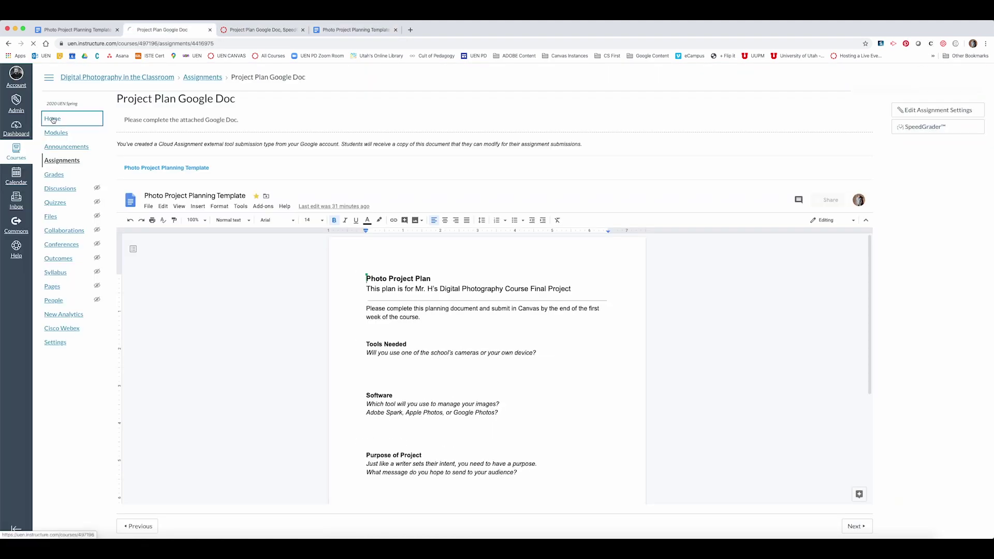